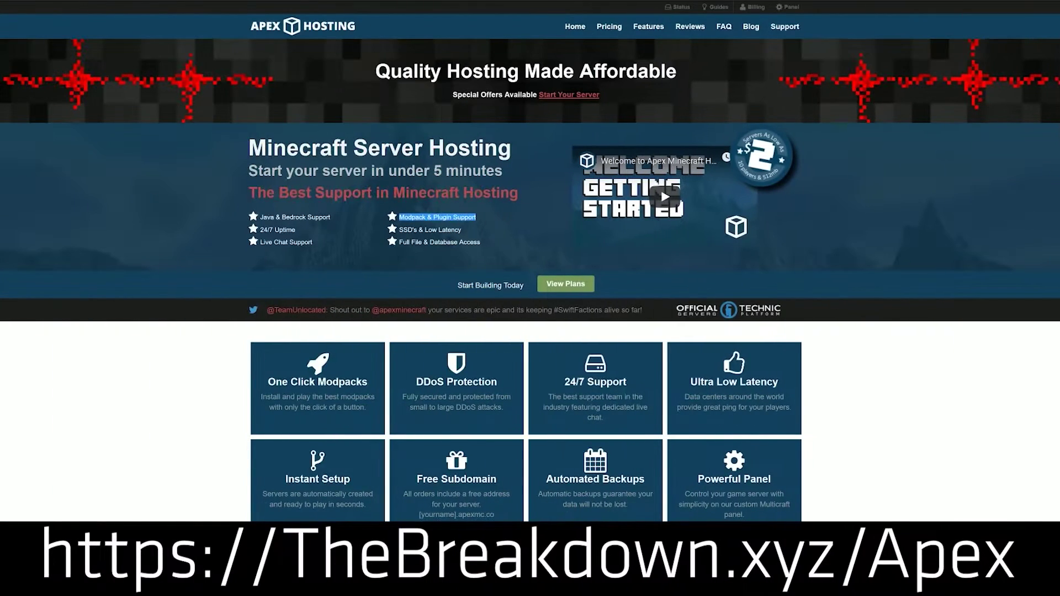
# Highlight the 24/7 Uptime, 24/7 Support, One Click Modpacks and CPU/SSD lines, then clear the highlight
pyautogui.moveTo(308, 230); pyautogui.dragTo(263, 229)
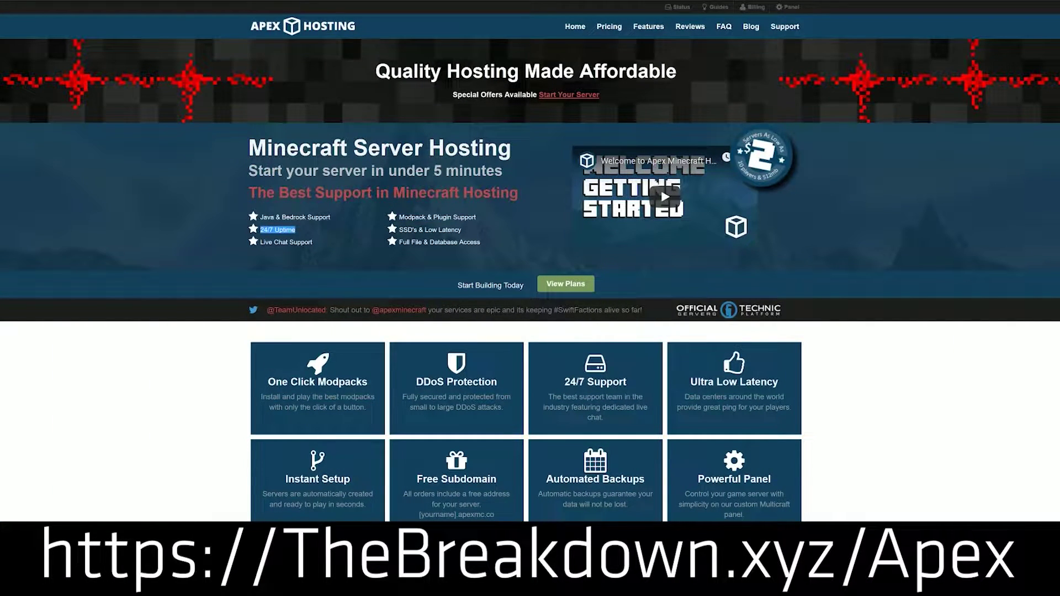
pyautogui.moveTo(652, 383); pyautogui.dragTo(563, 384)
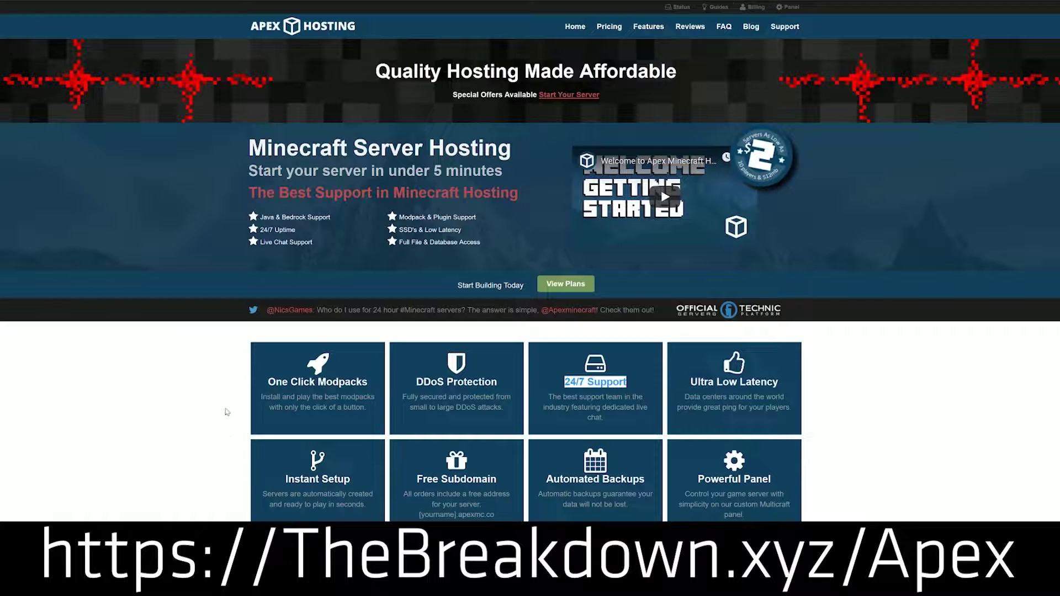
pyautogui.moveTo(266, 383); pyautogui.dragTo(369, 385)
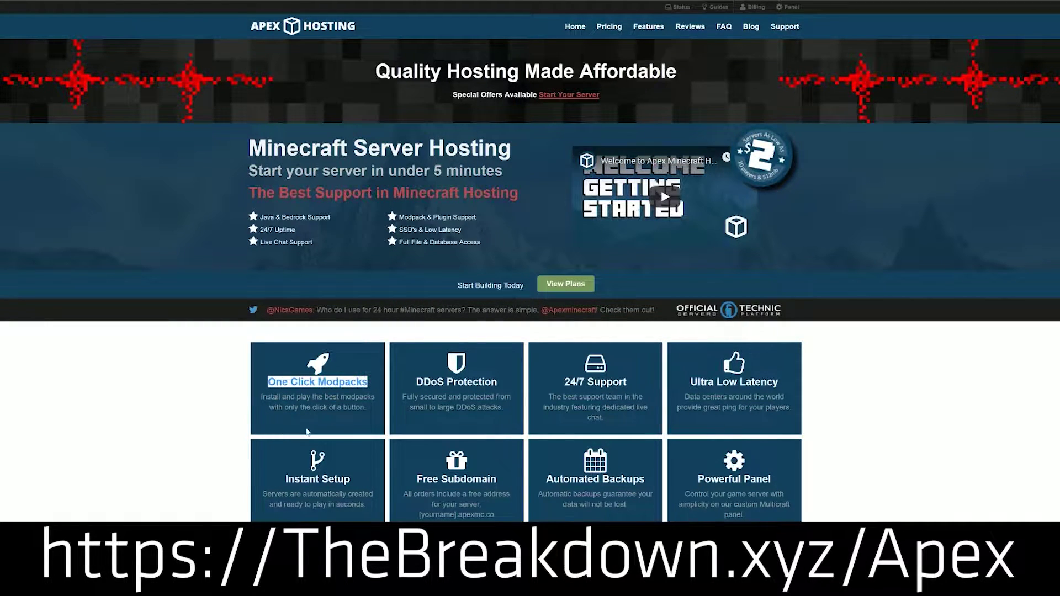
pyautogui.scroll(-1, 204, 409)
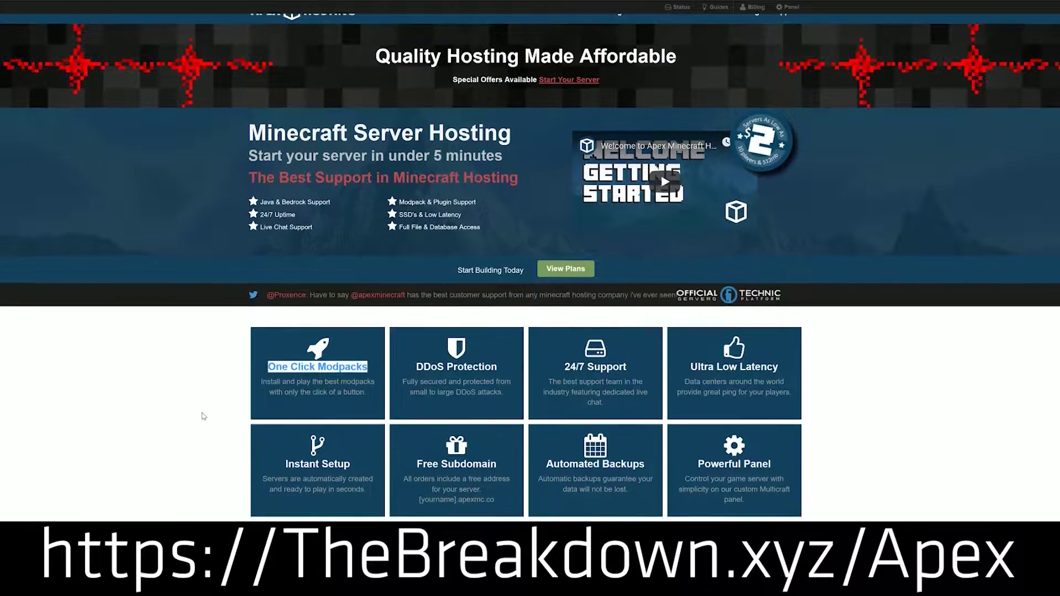
pyautogui.scroll(-3, 205, 411)
pyautogui.scroll(-3, 208, 406)
pyautogui.scroll(-3, 211, 390)
pyautogui.scroll(-3, 214, 381)
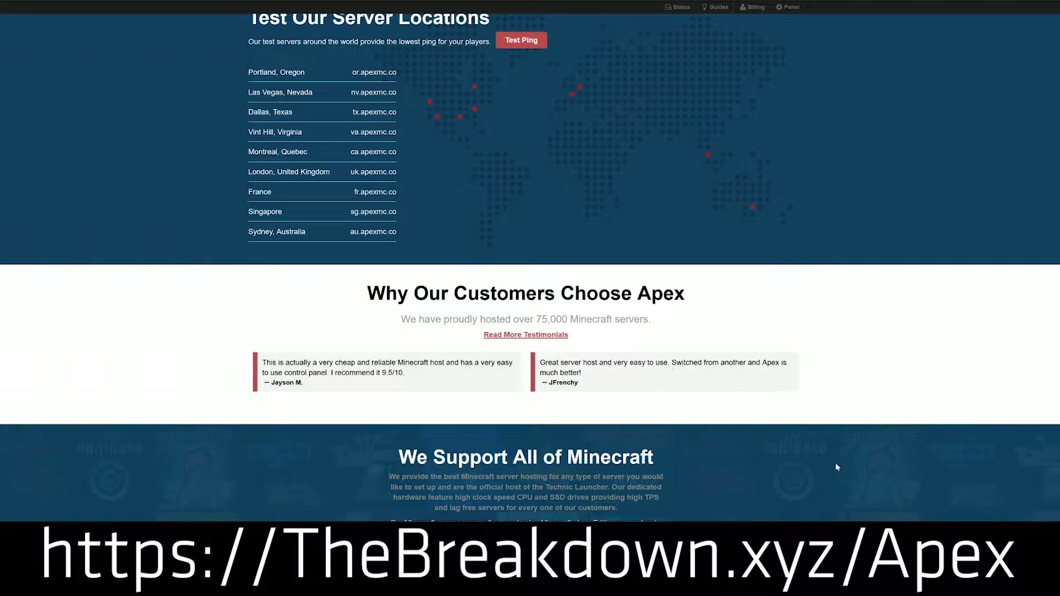
pyautogui.scroll(-3, 836, 467)
pyautogui.scroll(-2, 497, 248)
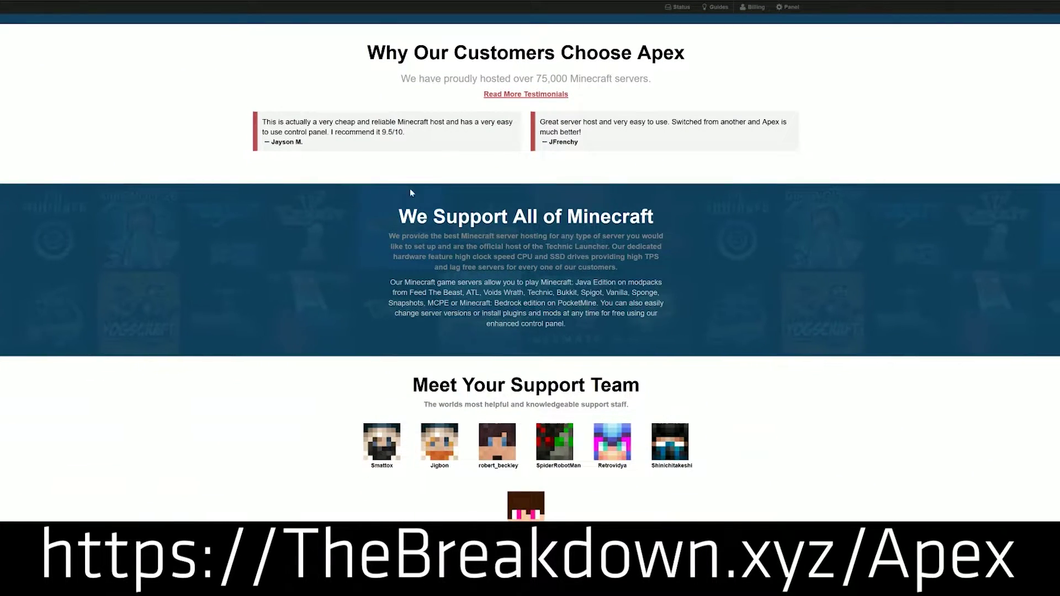
pyautogui.moveTo(428, 256); pyautogui.dragTo(589, 257)
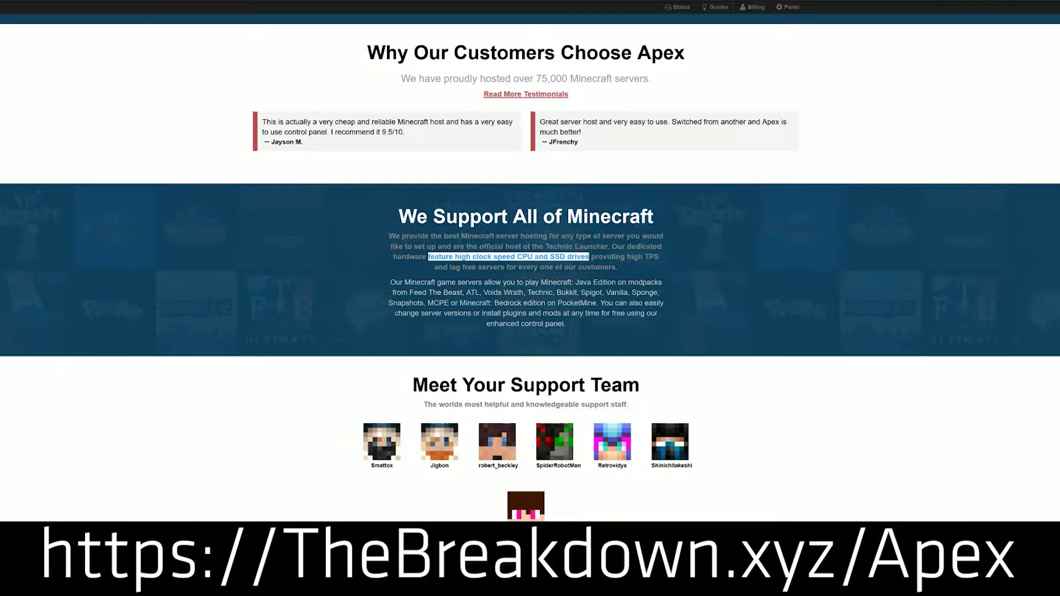
pyautogui.click(460, 292)
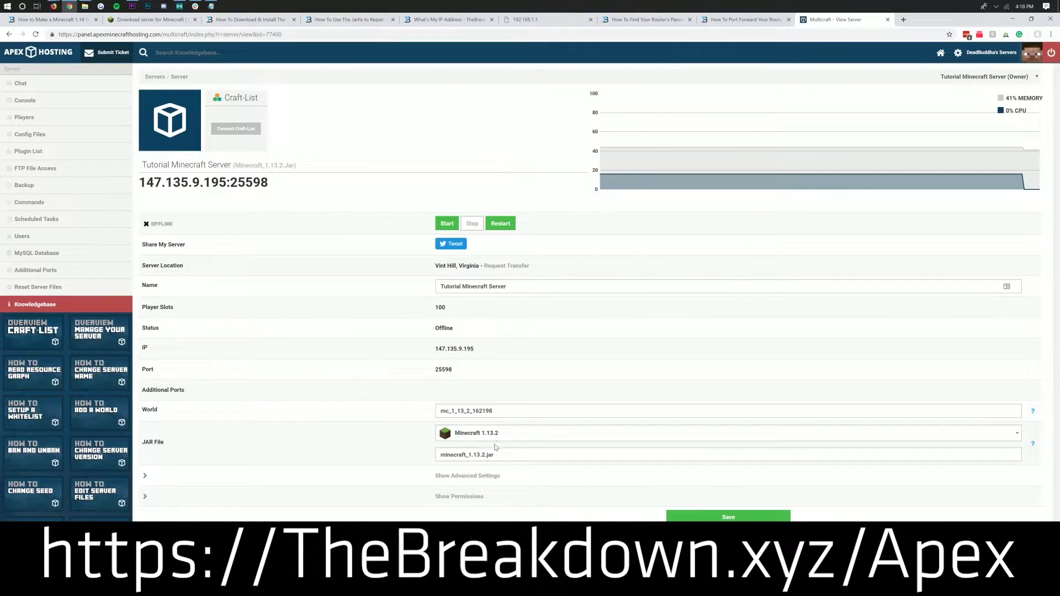
# Pick Minecraft 1.14 from the Multicraft panel's JAR File dropdown
pyautogui.click(518, 435)
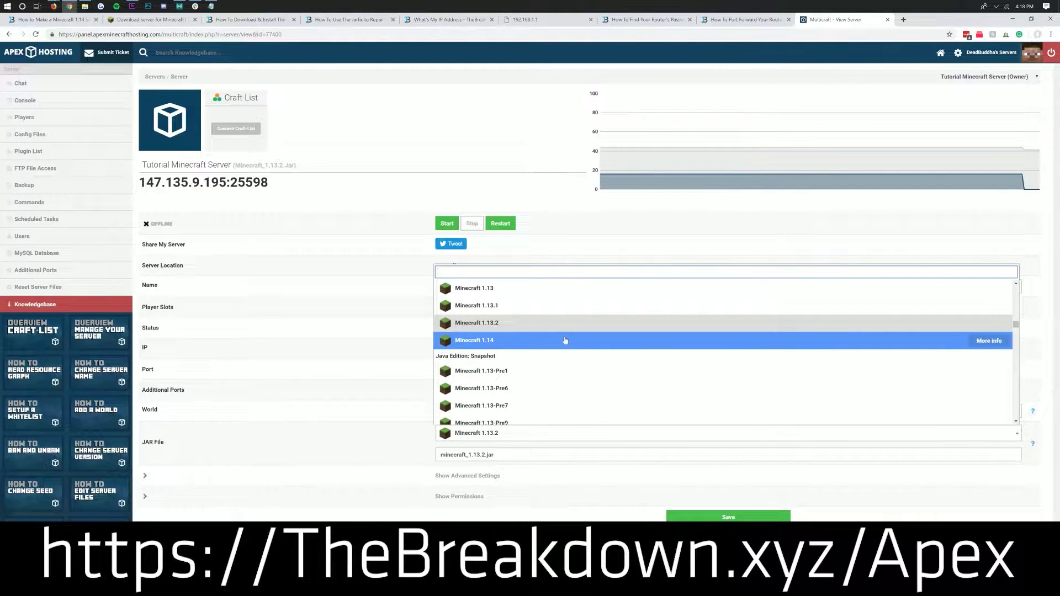
pyautogui.click(535, 342)
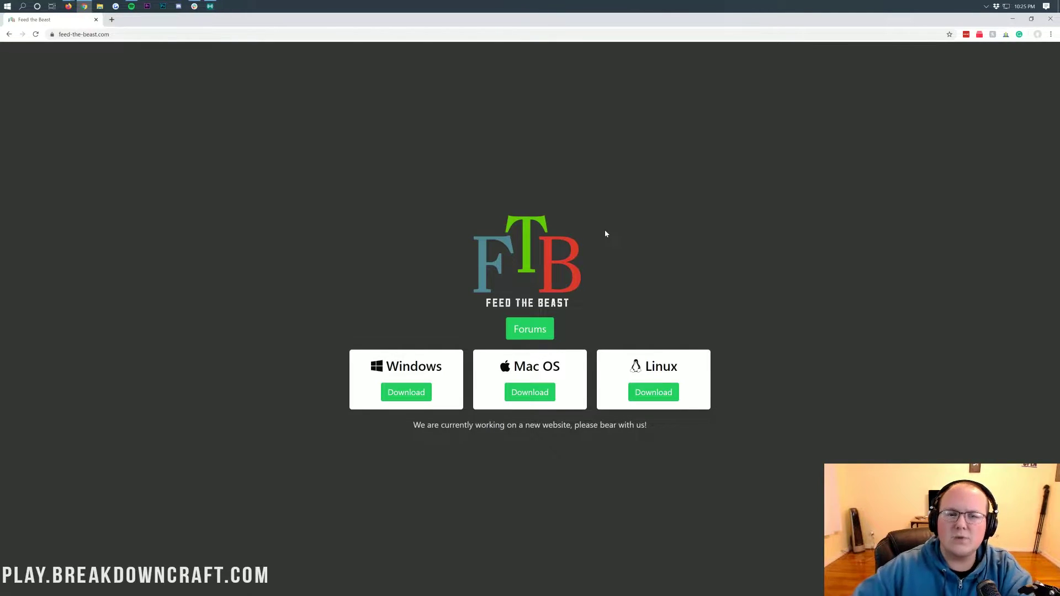
# Get FTB_Launcher.exe from the Windows download on feed-the-beast.com
pyautogui.click(401, 394)
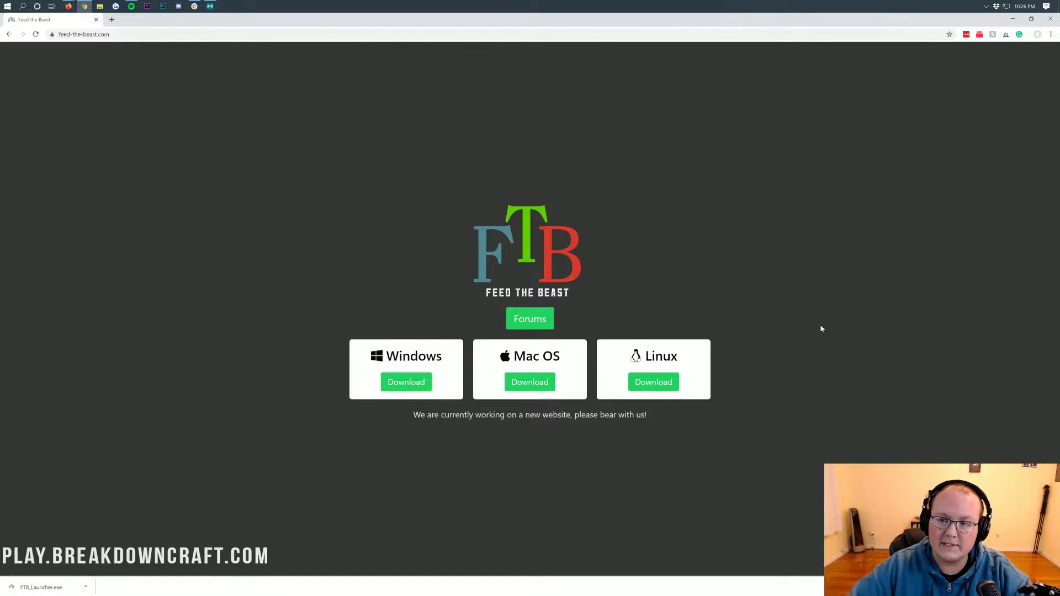
# Minimize the browser, reposition the FTB launcher icon, and open the Downloads folder via search
pyautogui.click(1031, 18)
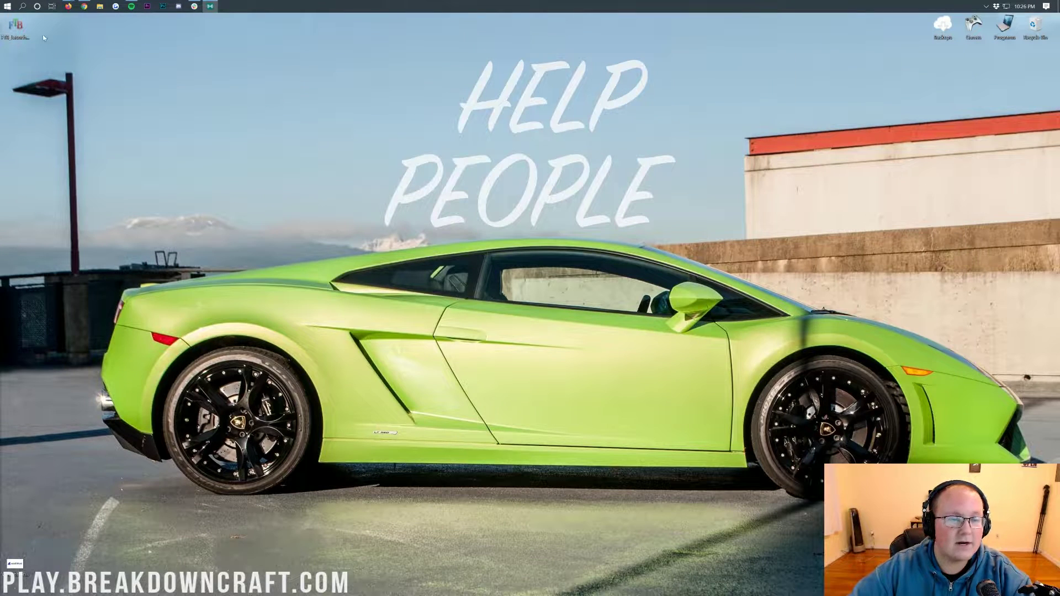
pyautogui.moveTo(15, 28); pyautogui.dragTo(321, 143)
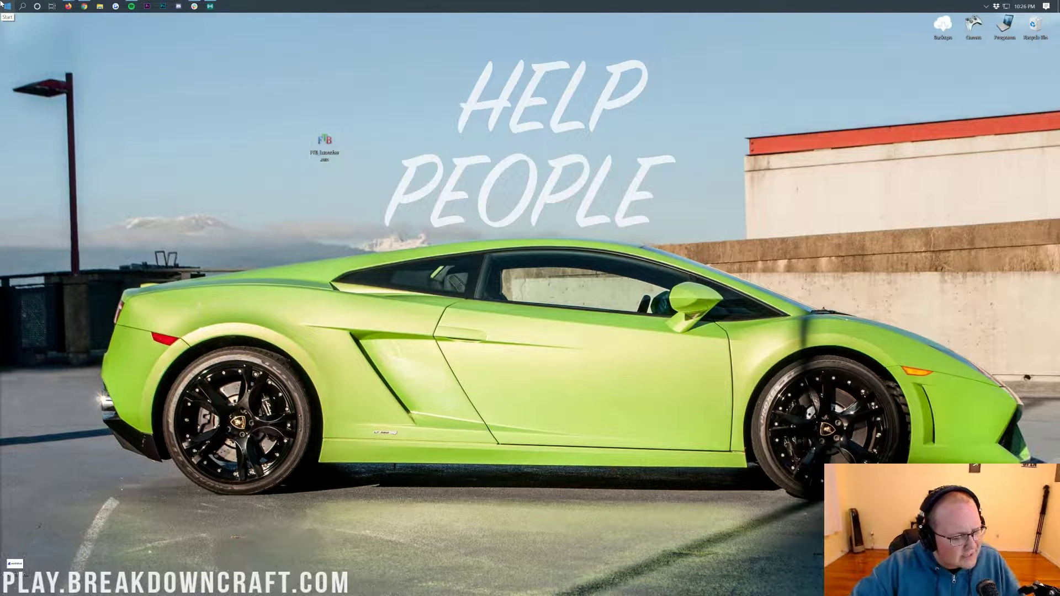
pyautogui.click(3, 5)
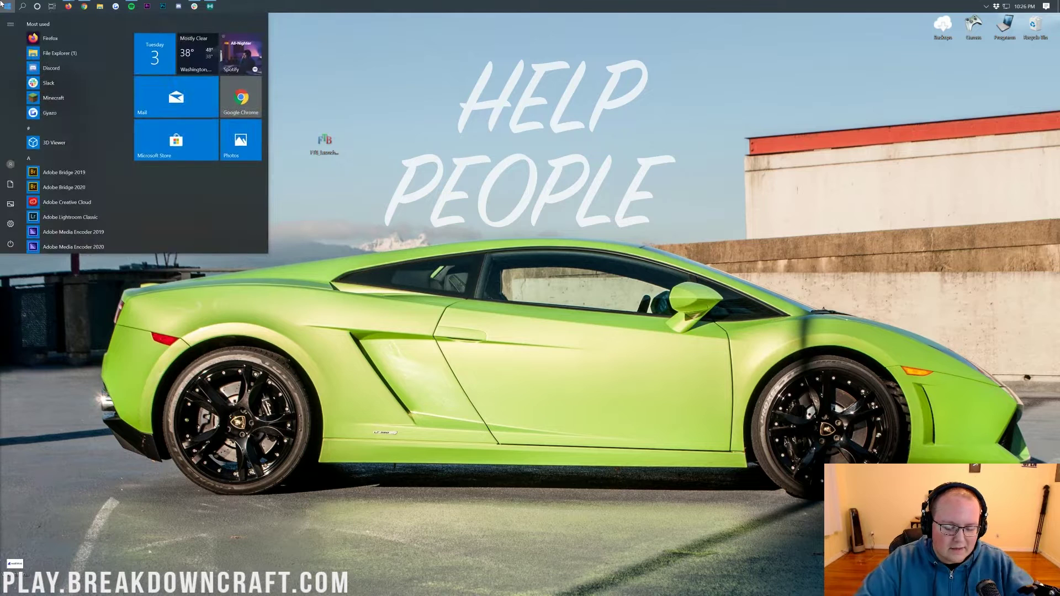
pyautogui.click(4, 5)
pyautogui.write('downloads')
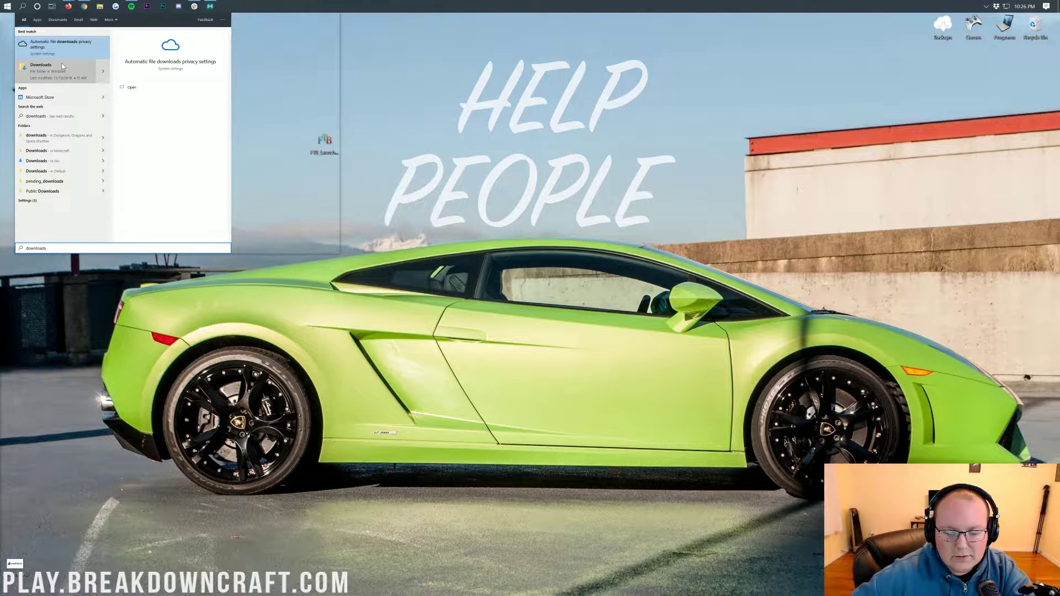
pyautogui.click(62, 65)
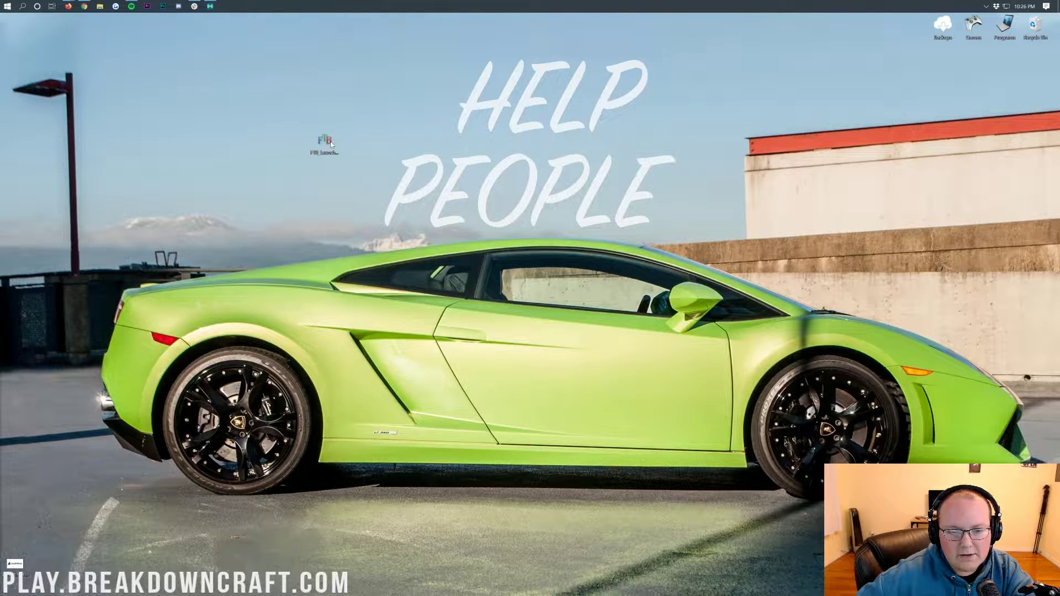
# Keep FTB_Launcher.exe on the desktop, then close Downloads and the launcher console
pyautogui.moveTo(325, 143); pyautogui.dragTo(643, 338)
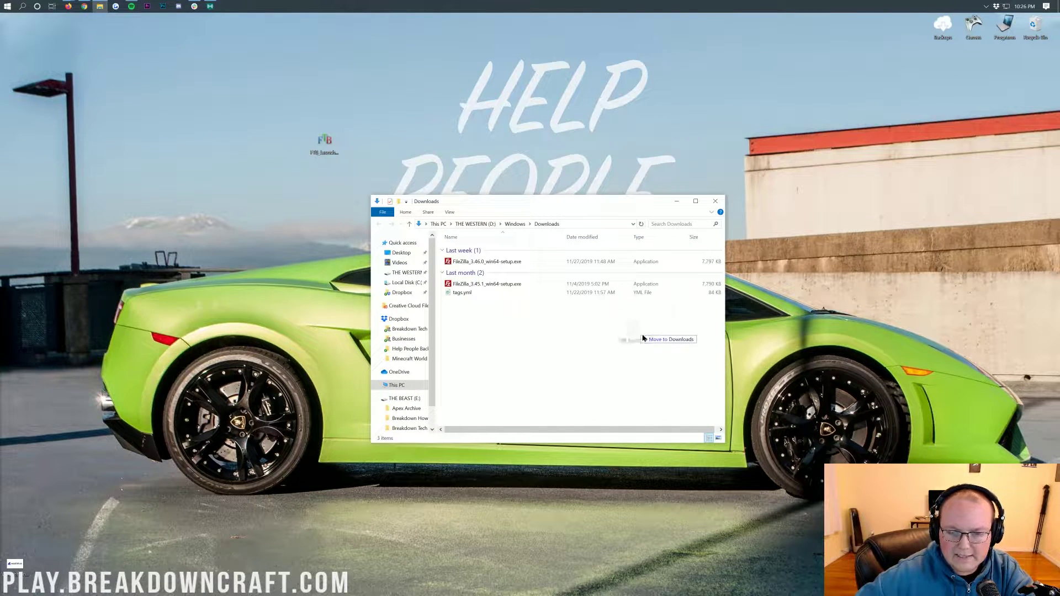
pyautogui.moveTo(643, 337); pyautogui.dragTo(292, 124)
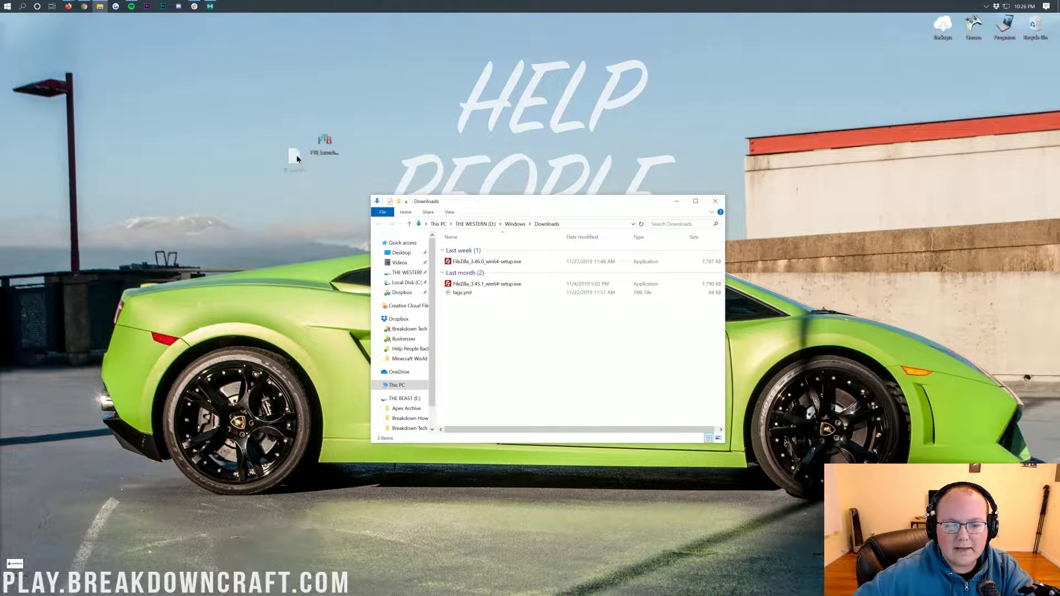
pyautogui.click(715, 201)
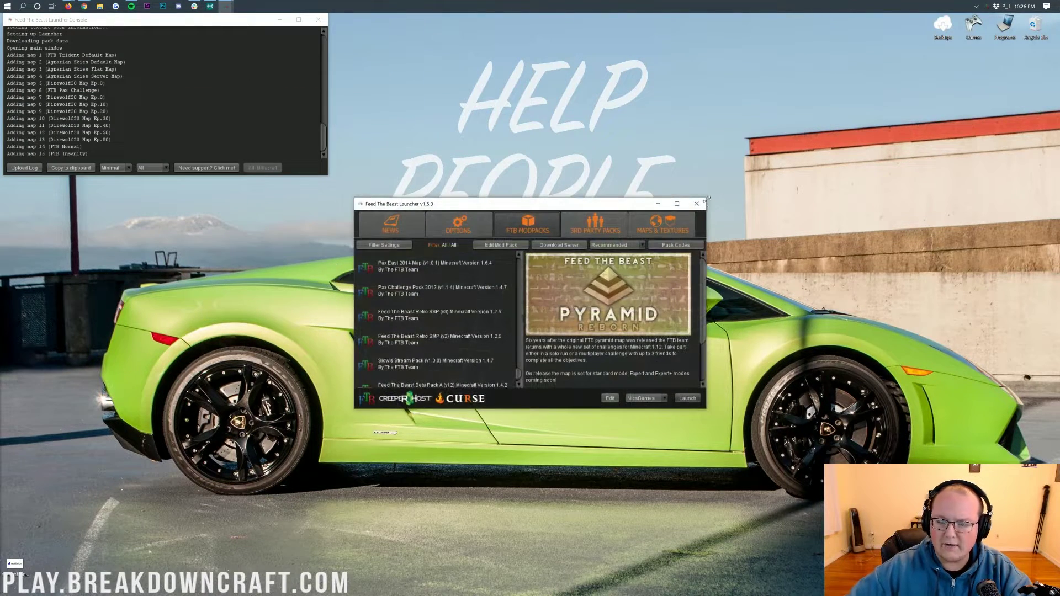
pyautogui.click(696, 203)
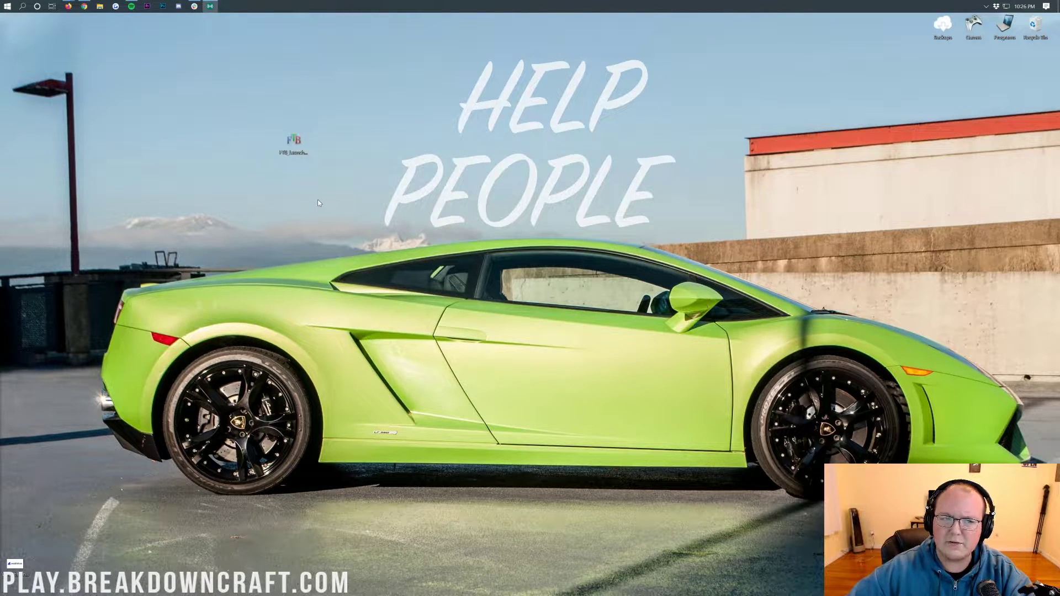
# Relaunch the FTB launcher from its desktop icon and apply the first-run settings
pyautogui.doubleClick(304, 152)
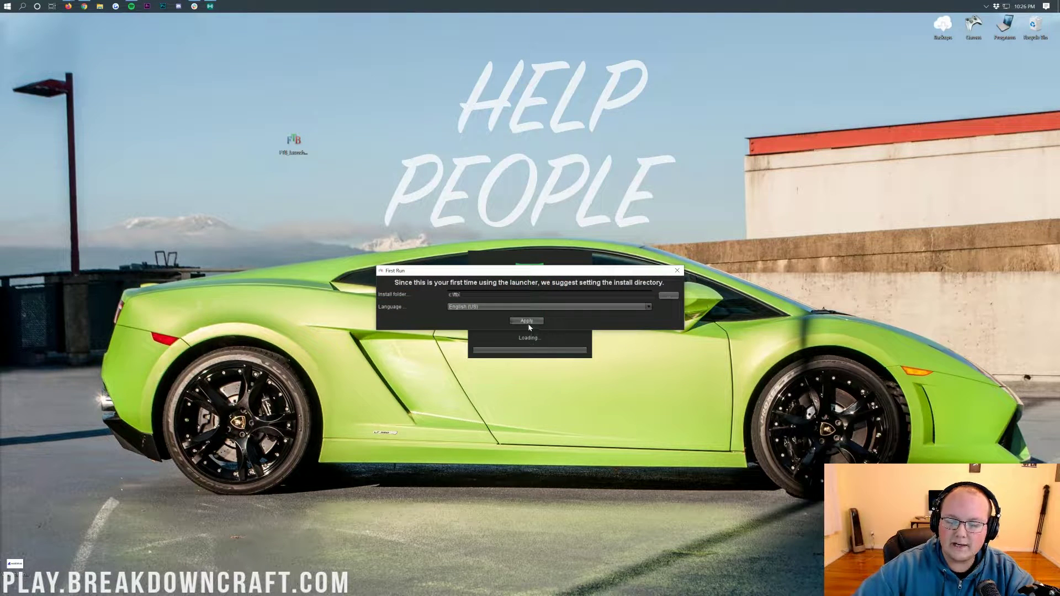
pyautogui.click(525, 322)
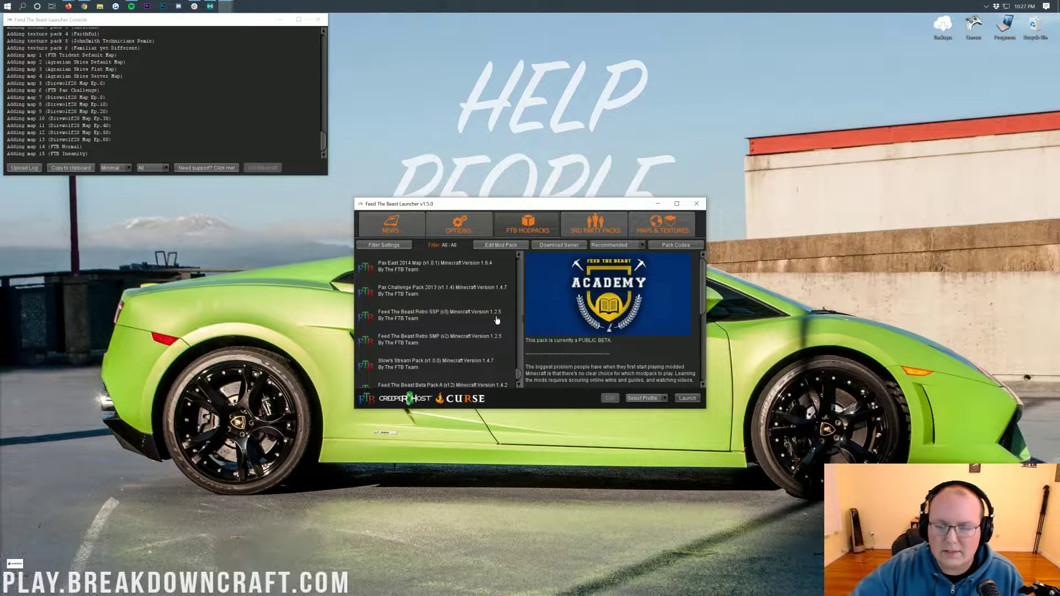
pyautogui.scroll(2, 497, 320)
pyautogui.scroll(-2, 493, 322)
pyautogui.scroll(-1, 481, 325)
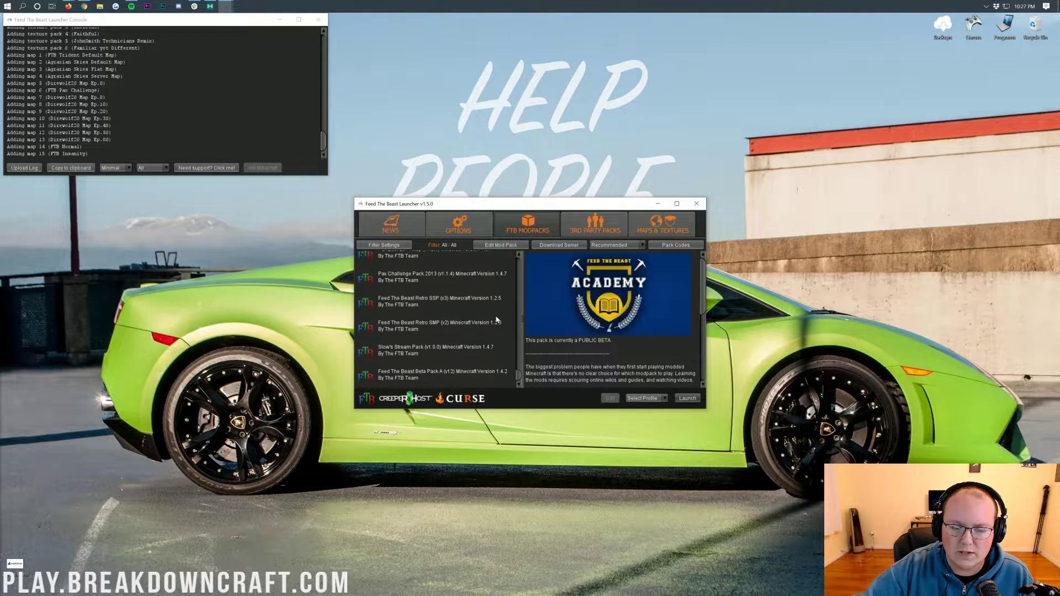
pyautogui.scroll(3, 475, 326)
pyautogui.scroll(5, 475, 327)
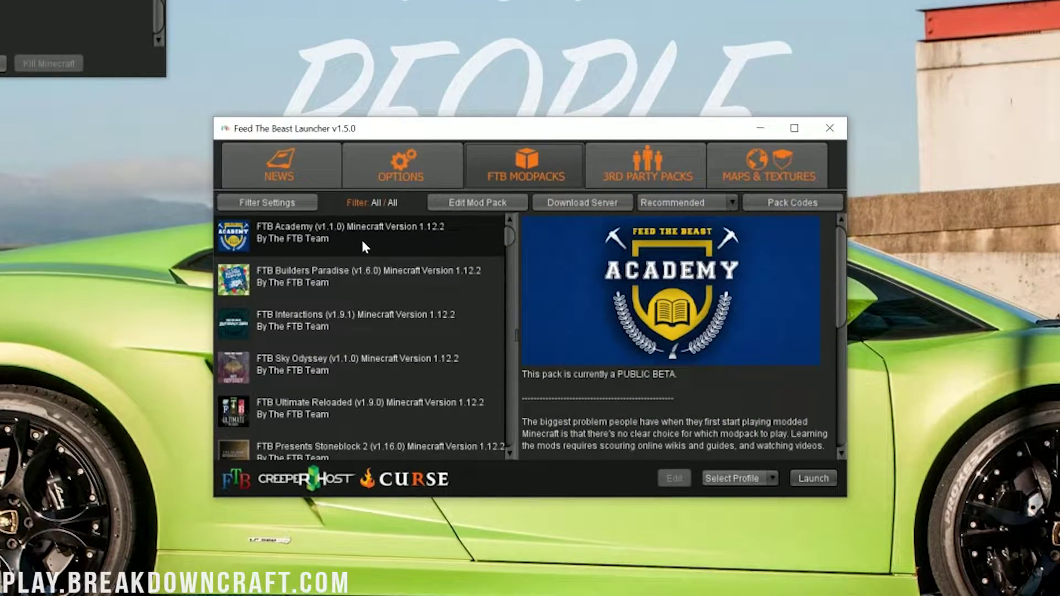
pyautogui.scroll(-2, 286, 315)
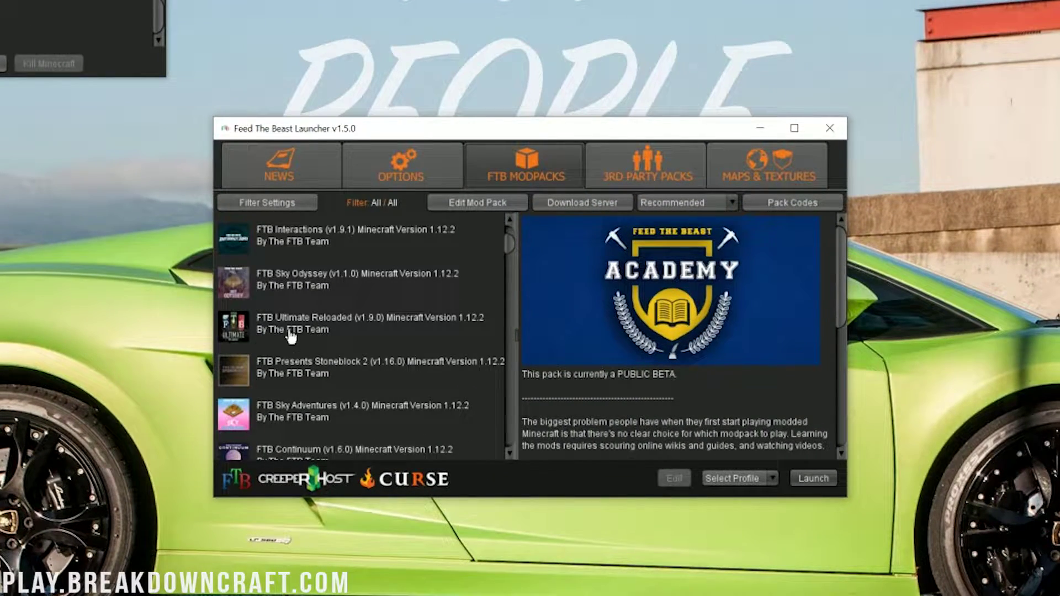
# Select FTB Ultimate Reloaded in the modpack list and open the Options tab
pyautogui.click(373, 334)
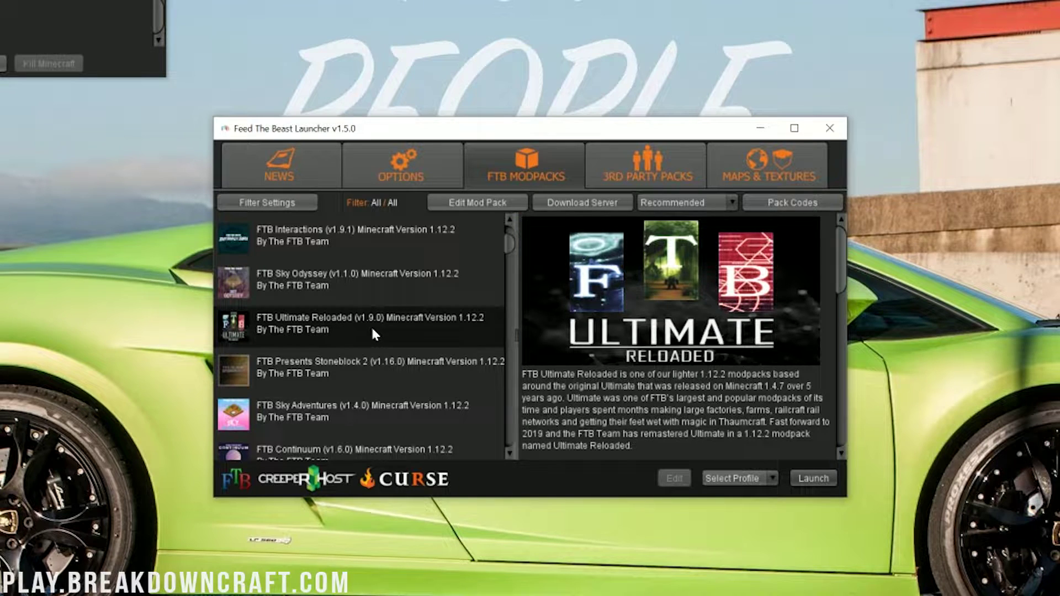
pyautogui.click(402, 169)
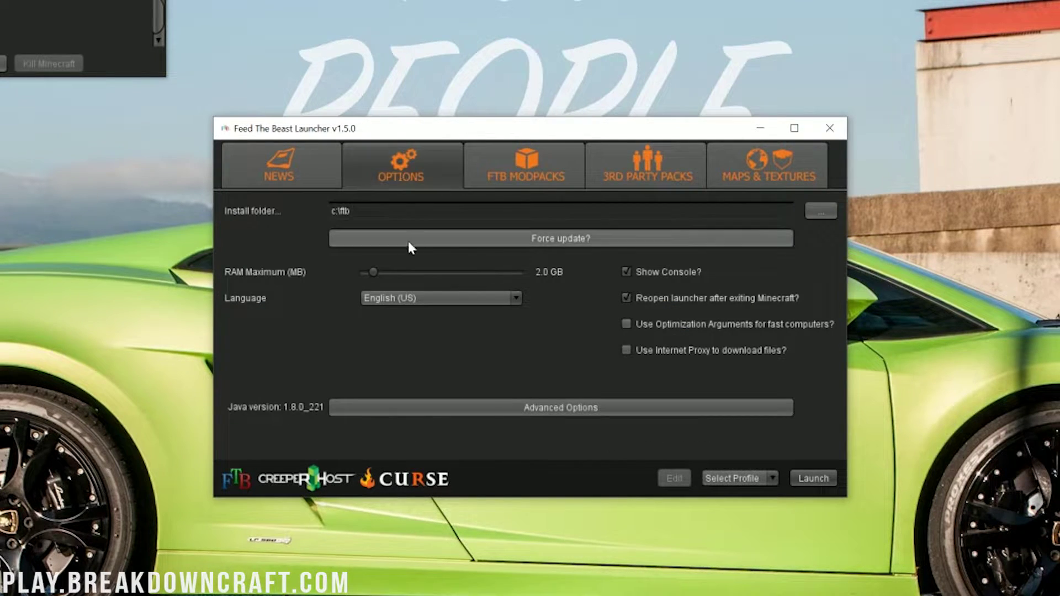
# Raise the RAM Maximum slider to 8.0 GB and return to the modpack list
pyautogui.moveTo(375, 273); pyautogui.dragTo(391, 274)
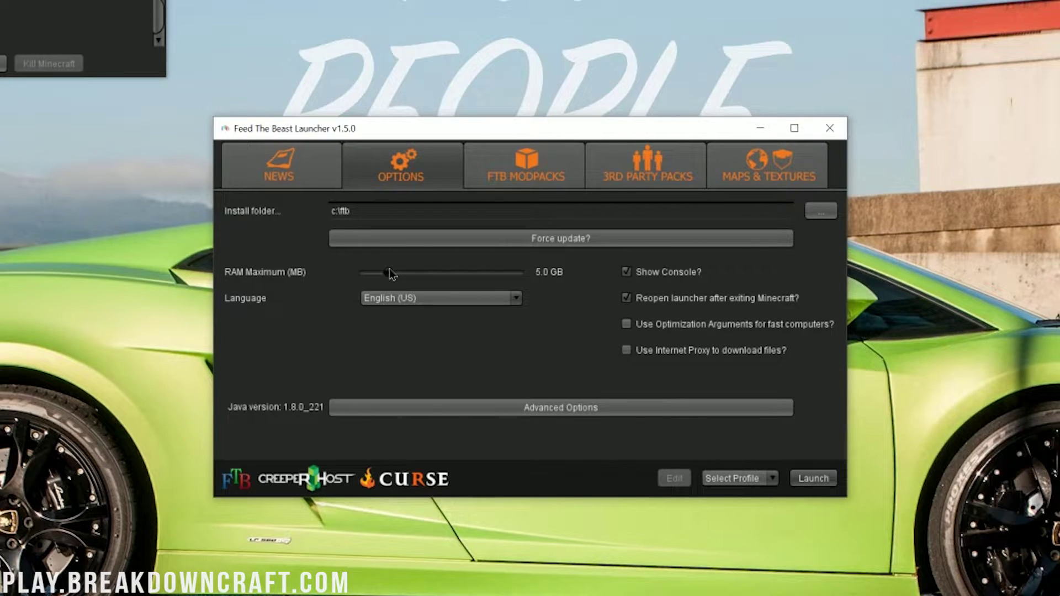
pyautogui.moveTo(390, 275); pyautogui.dragTo(404, 274)
pyautogui.click(524, 161)
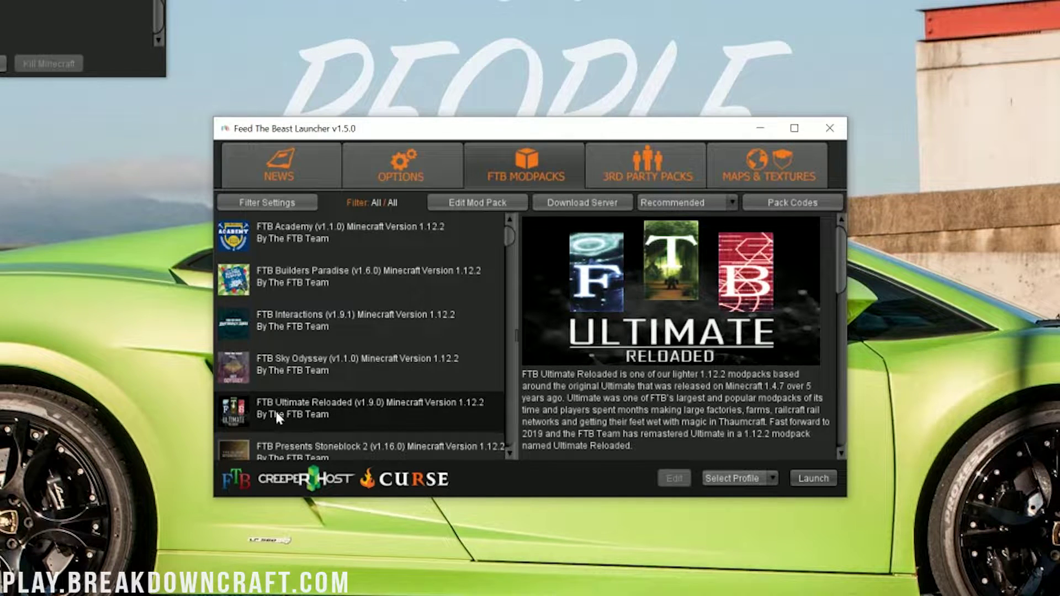
pyautogui.scroll(-3, 334, 410)
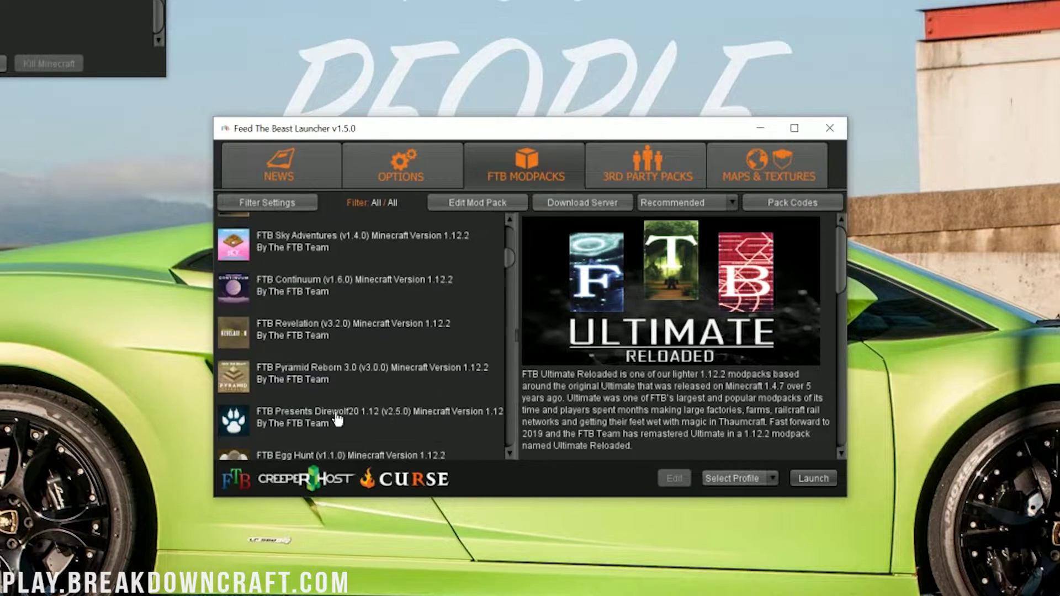
pyautogui.scroll(3, 315, 418)
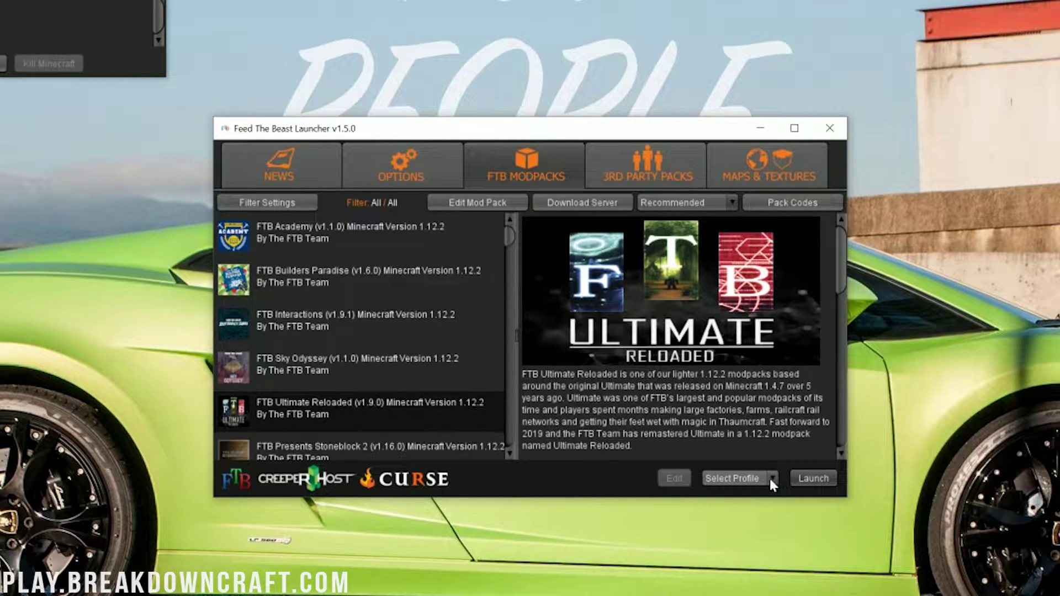
# Dismiss the new profile form and select the existing saved player profile
pyautogui.click(733, 479)
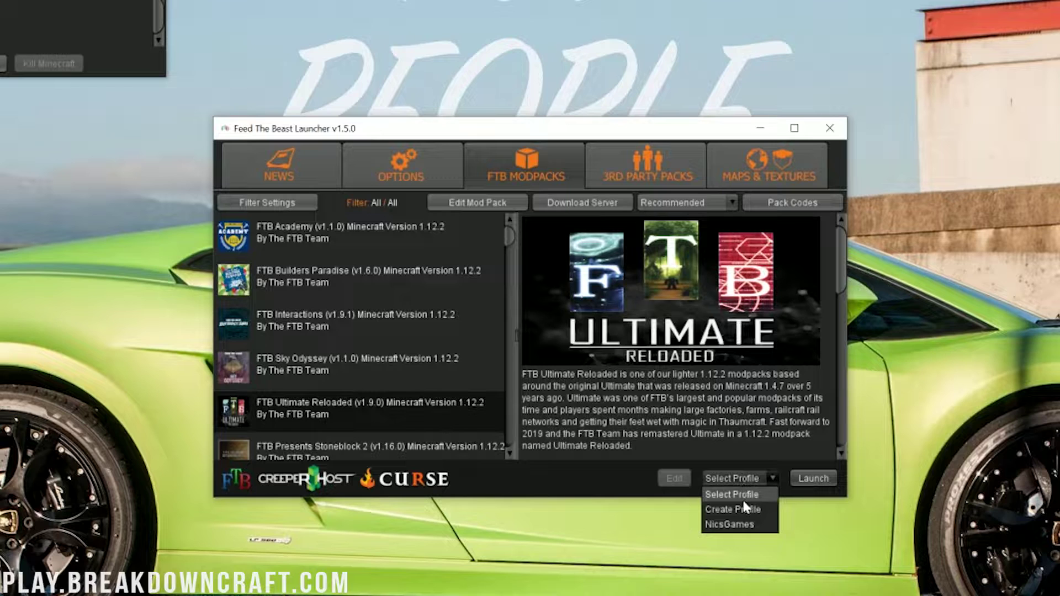
pyautogui.click(743, 510)
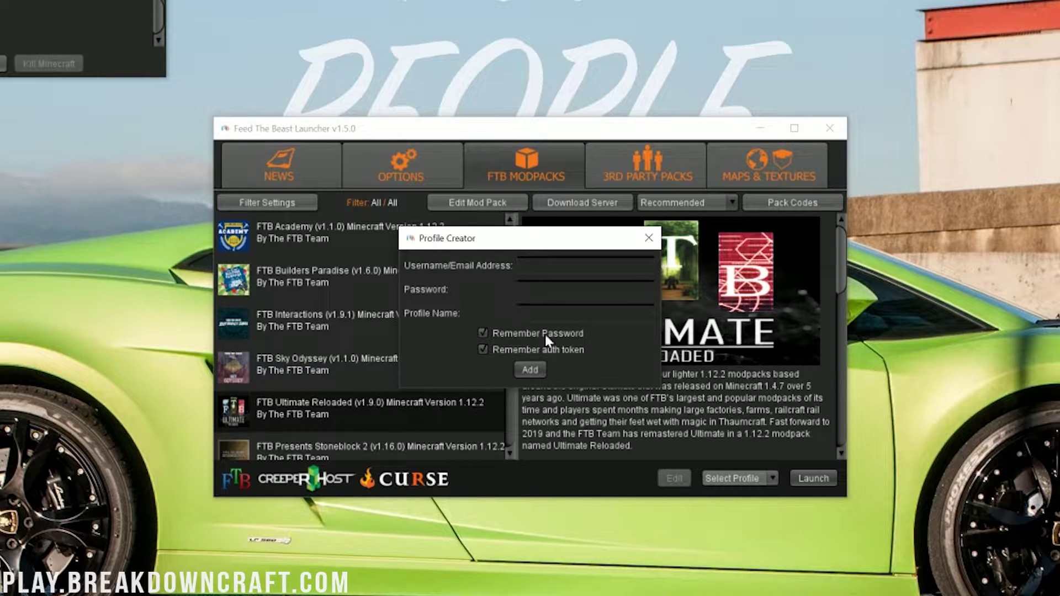
pyautogui.press('Return')
pyautogui.click(732, 479)
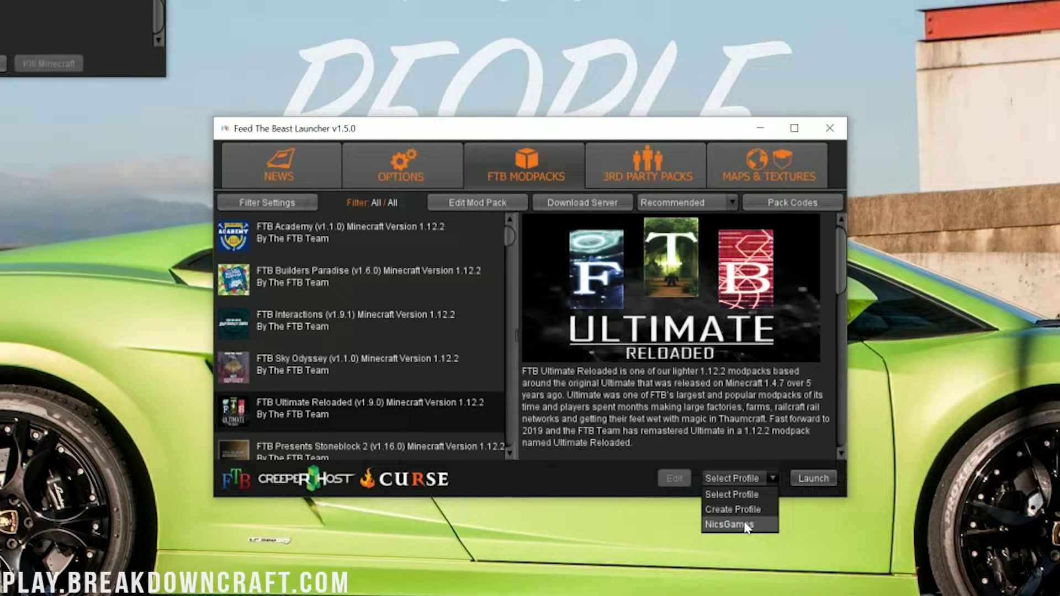
pyautogui.click(729, 524)
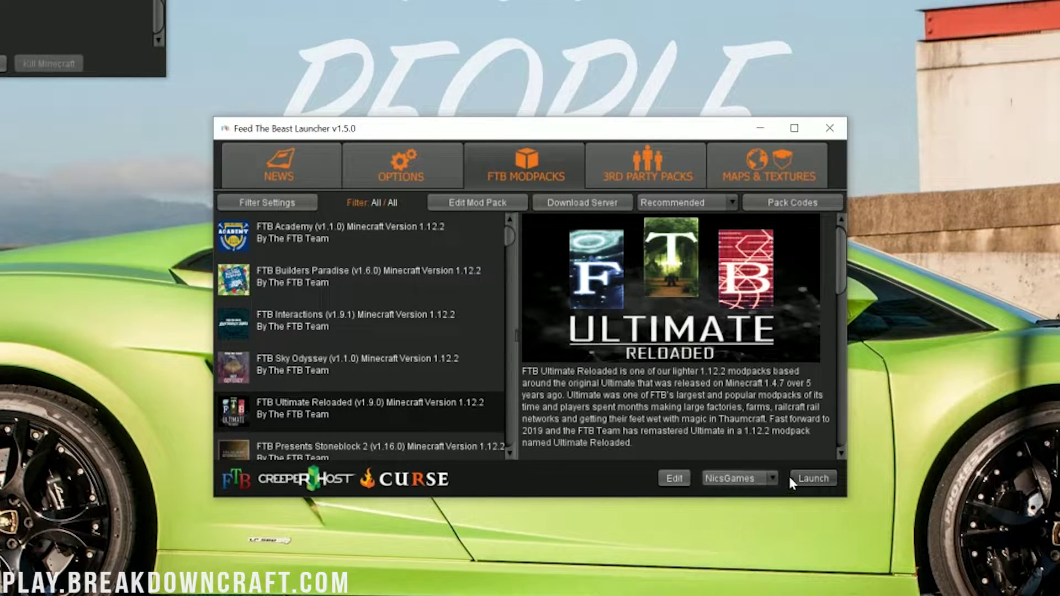
# Launch FTB Ultimate Reloaded and move the game window aside while it loads
pyautogui.click(821, 482)
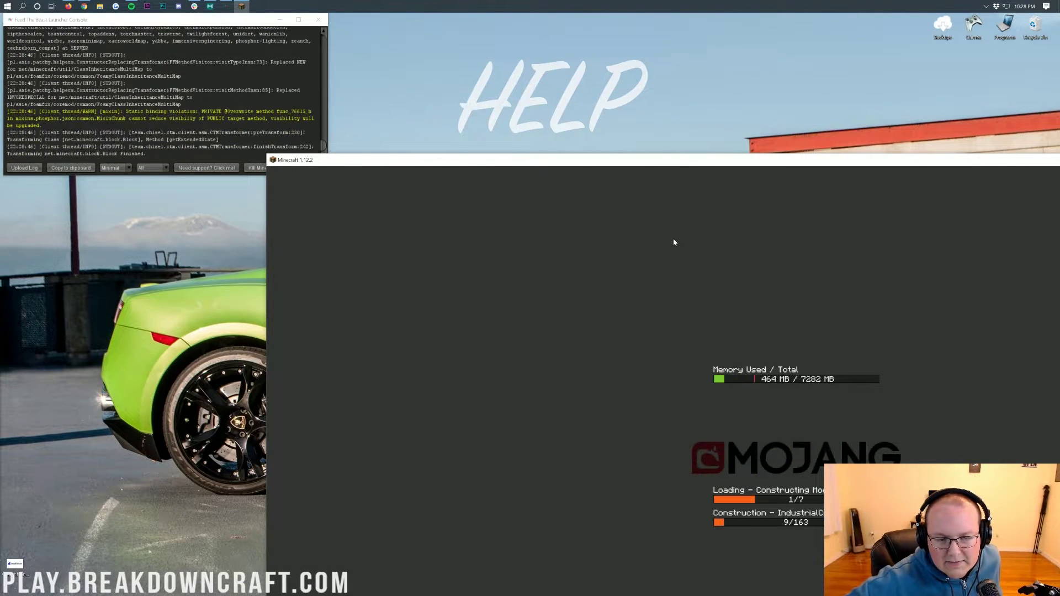
pyautogui.moveTo(586, 162)
pyautogui.mouseDown()
pyautogui.moveTo(436, 104)
pyautogui.moveTo(337, 45)
pyautogui.moveTo(301, 4)
pyautogui.mouseUp()
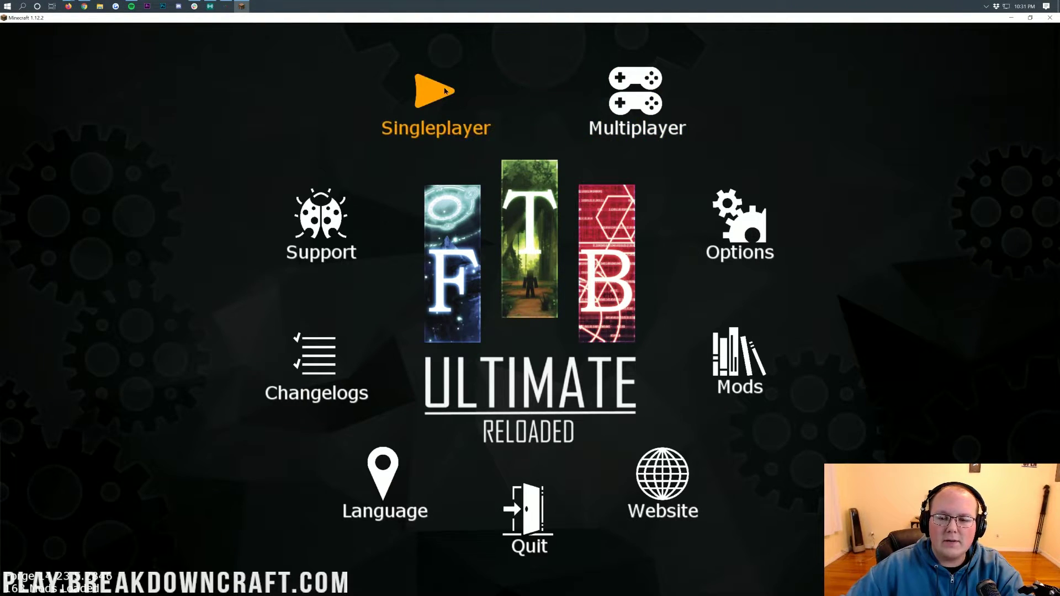
# Start a new singleplayer world with the game mode set to Creative
pyautogui.click(464, 133)
pyautogui.click(679, 509)
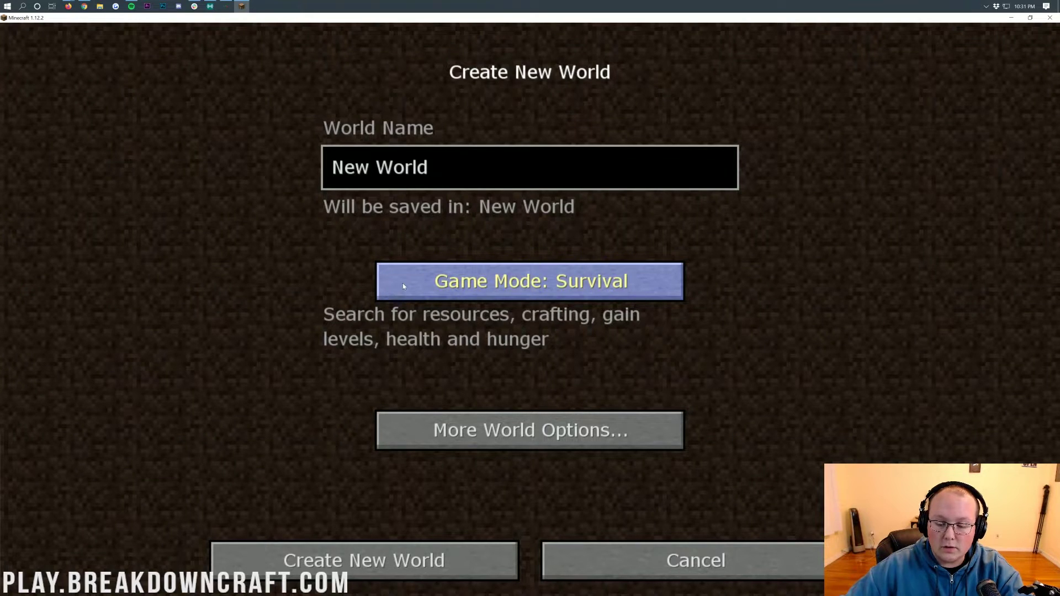
pyautogui.click(464, 287)
pyautogui.click(505, 288)
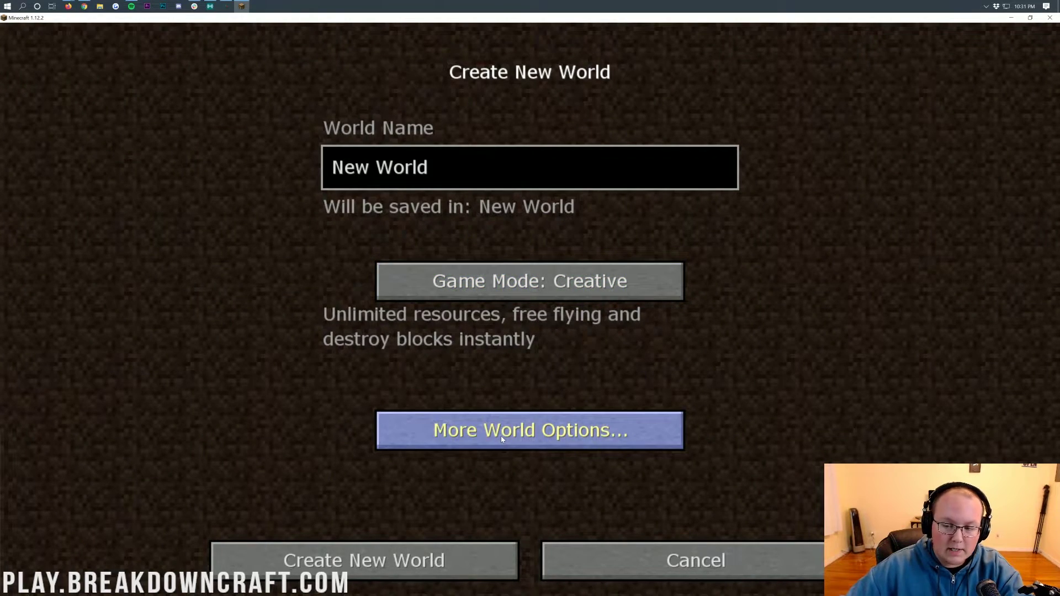
# Cycle the world type to Customized under More World Options
pyautogui.click(502, 439)
pyautogui.click(657, 264)
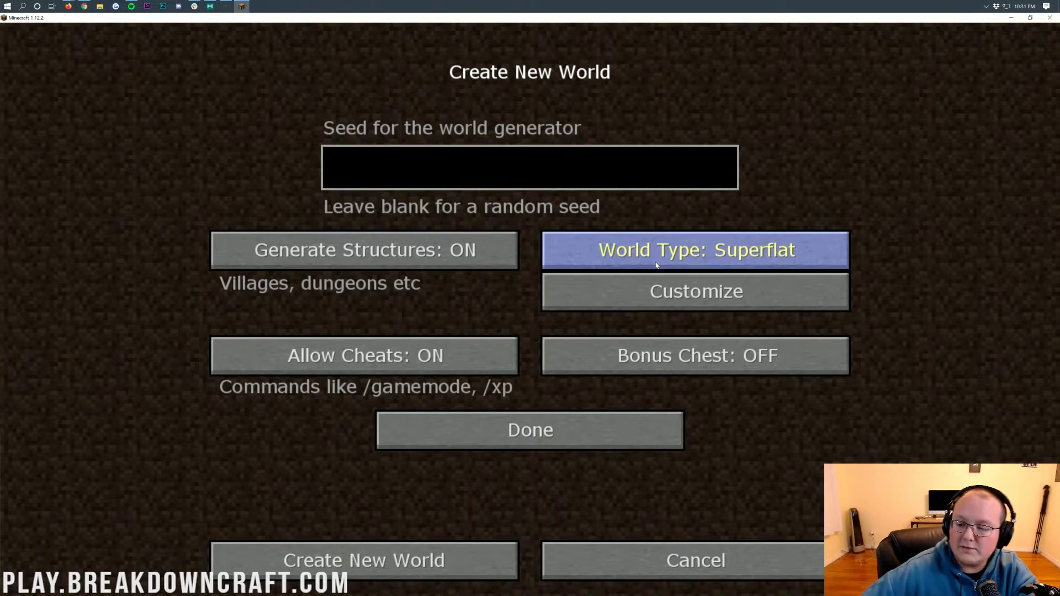
pyautogui.doubleClick(657, 264)
pyautogui.click(657, 263)
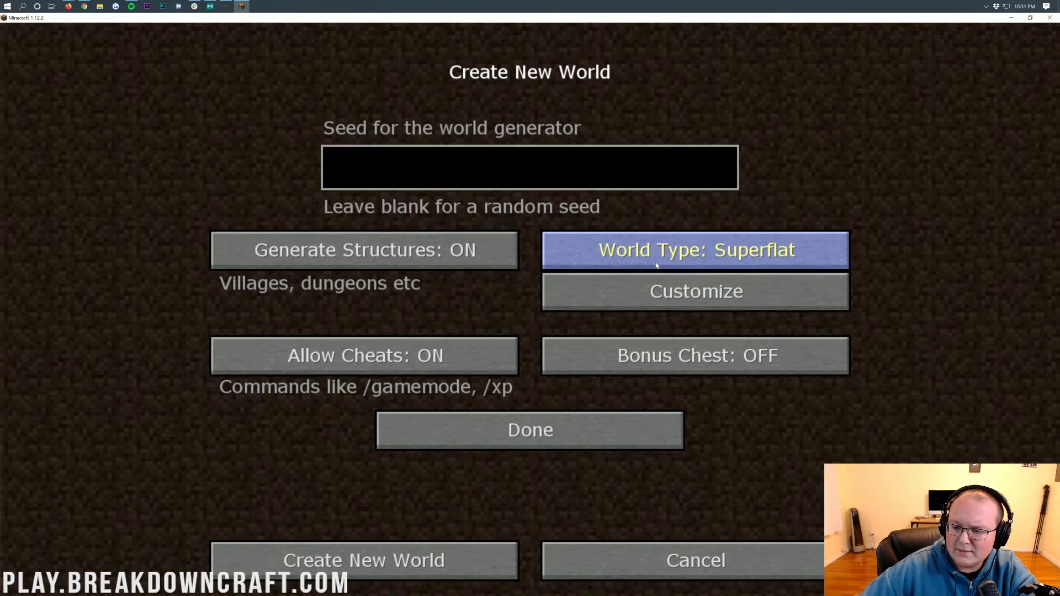
pyautogui.click(656, 263)
pyautogui.click(656, 263)
# Leave the world type on Default and generate the new Creative world
pyautogui.click(669, 289)
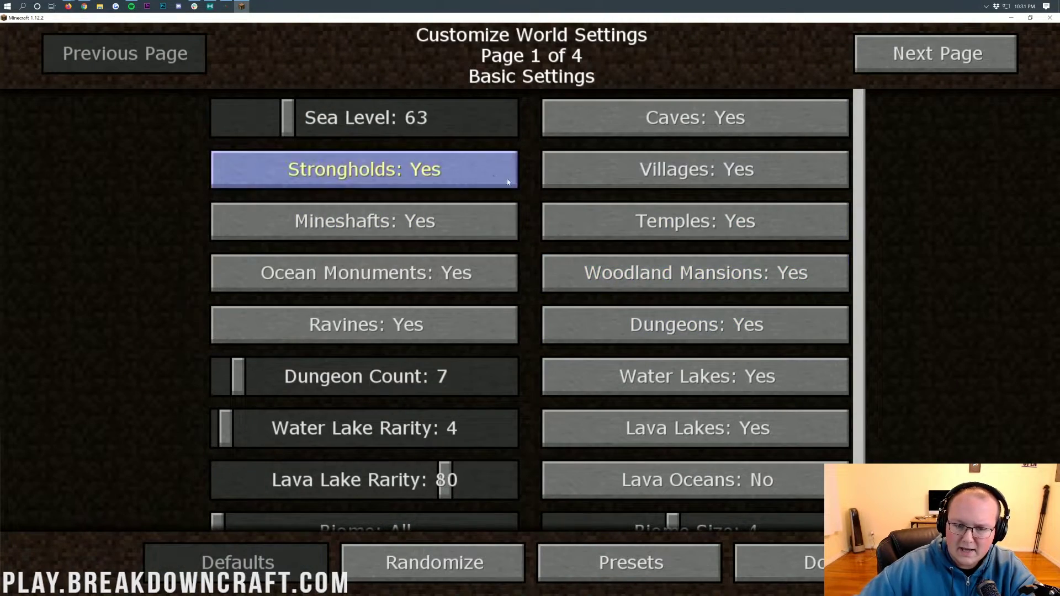
pyautogui.scroll(-2, 398, 372)
pyautogui.click(771, 584)
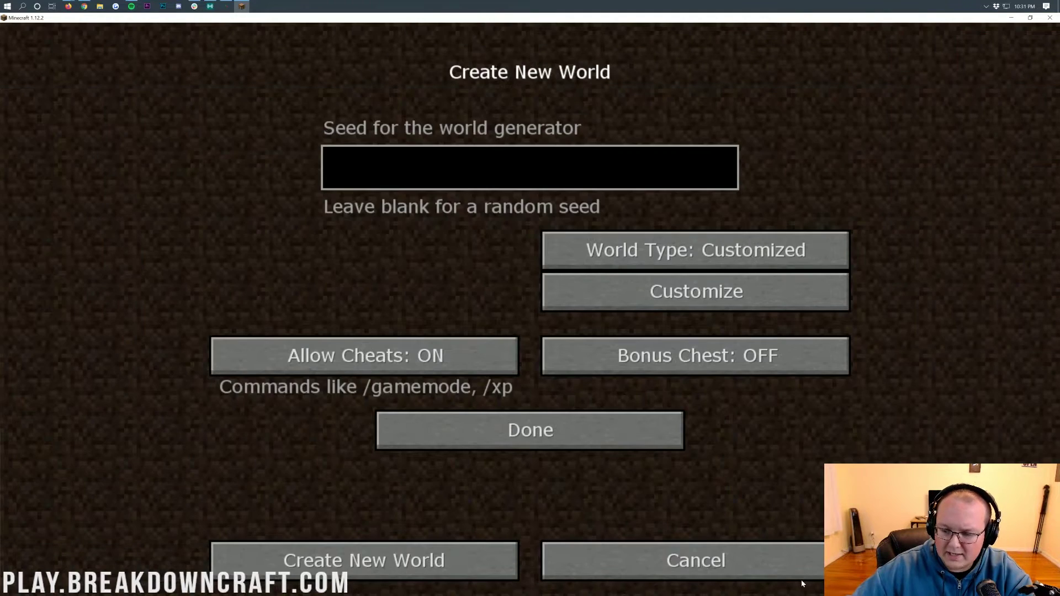
pyautogui.click(699, 265)
pyautogui.click(699, 266)
pyautogui.click(698, 265)
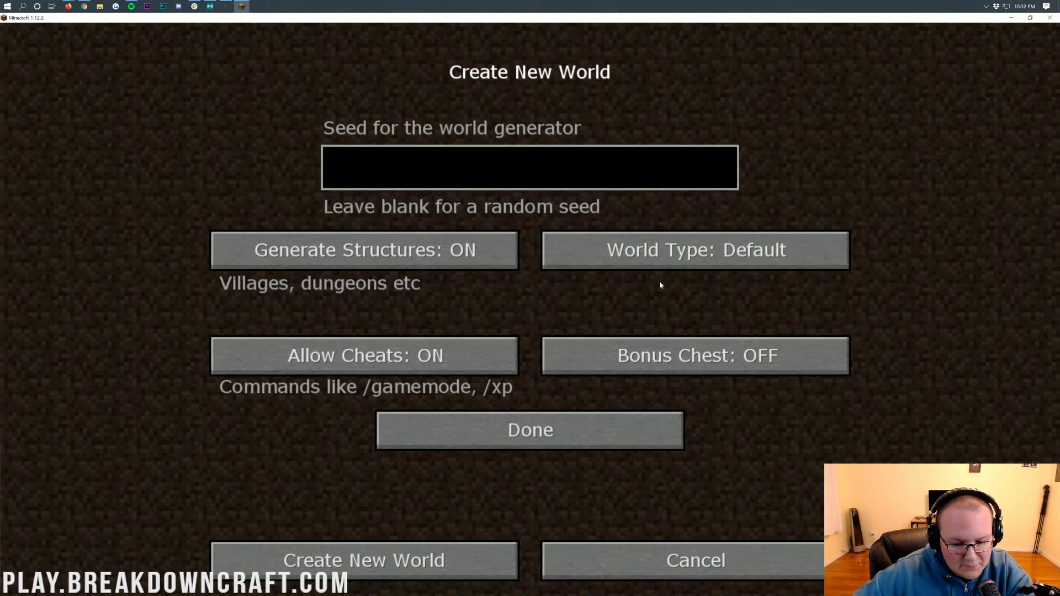
pyautogui.click(557, 423)
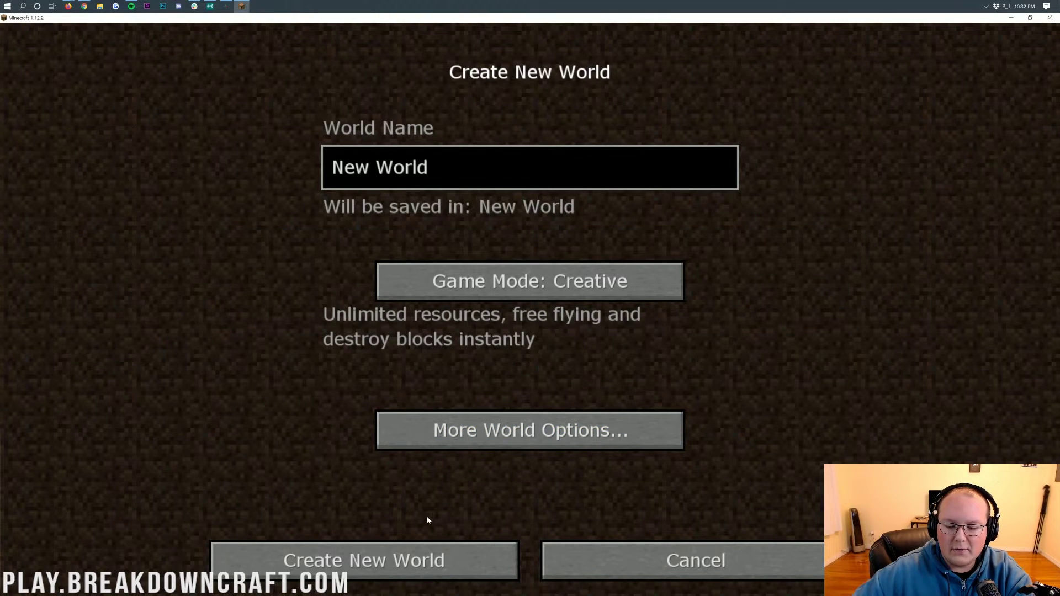
pyautogui.click(422, 554)
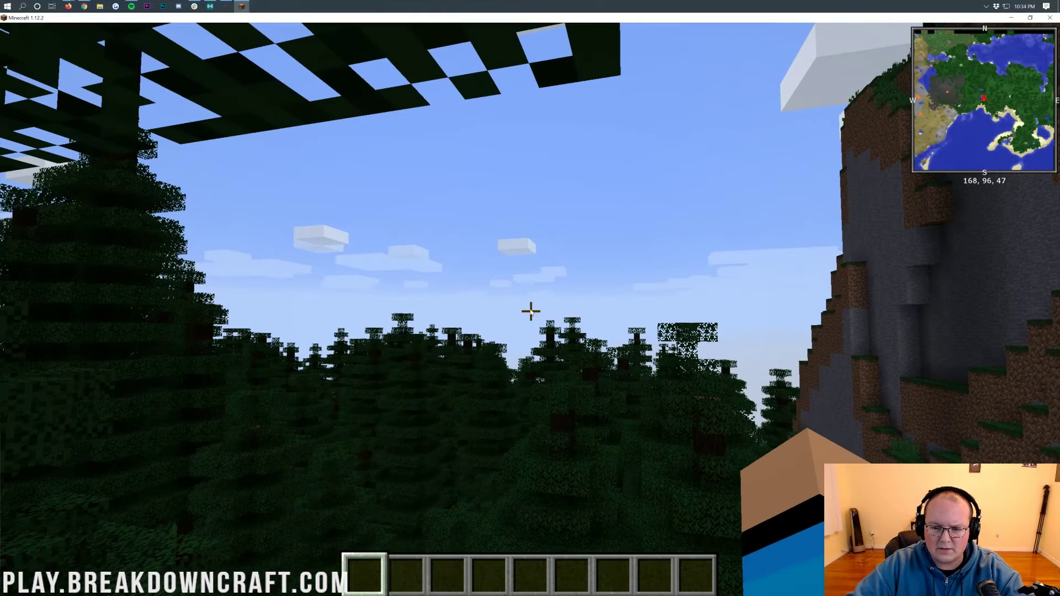
# Browse the creative tabs, item search and Reliquary items, then close the inventory
pyautogui.press('e')
pyautogui.tripleClick(697, 105)
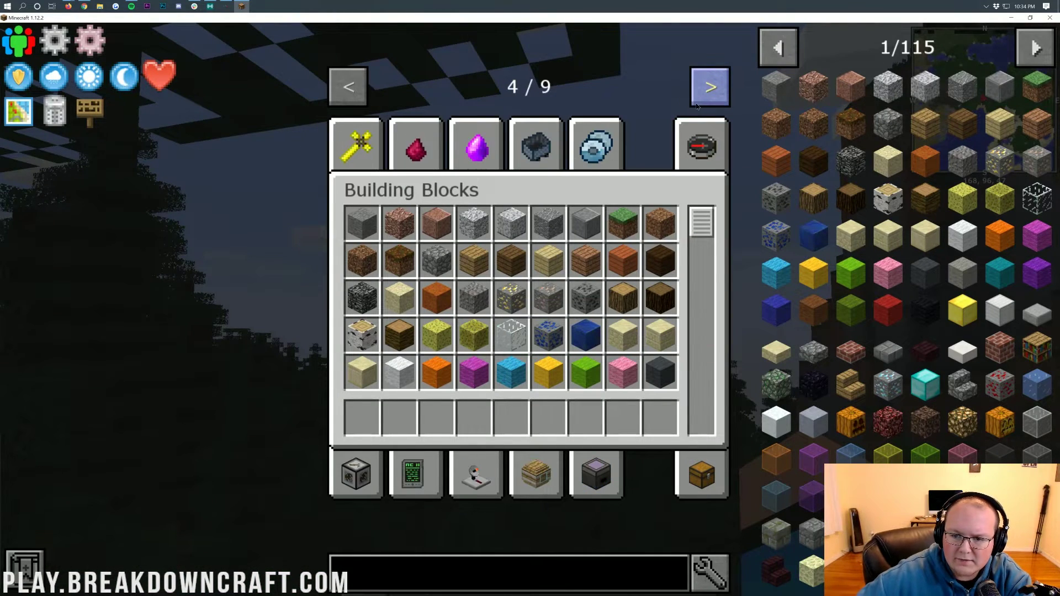
pyautogui.click(701, 145)
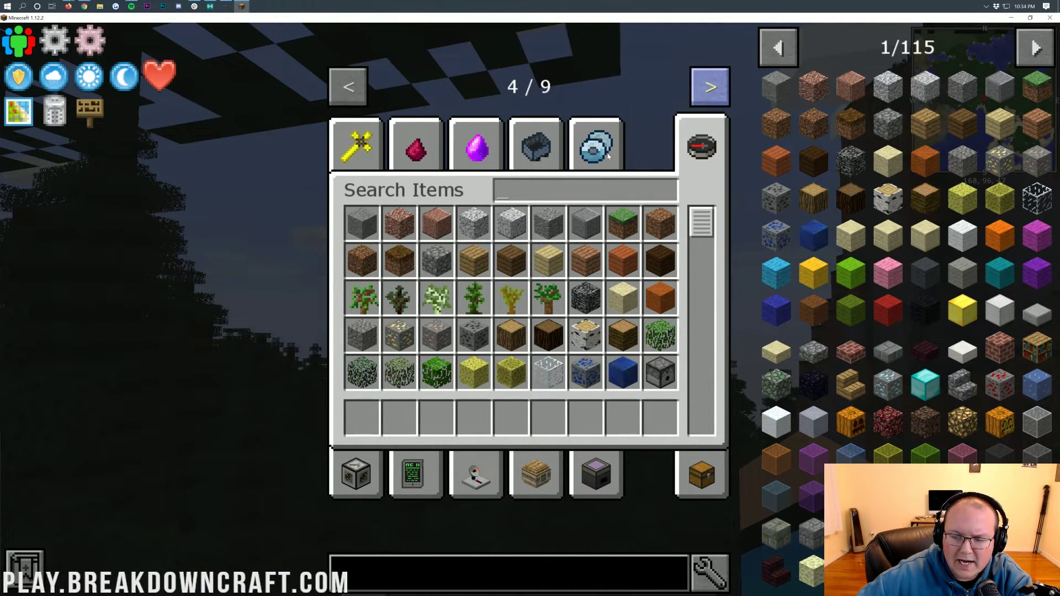
pyautogui.click(372, 147)
pyautogui.scroll(-3, 547, 298)
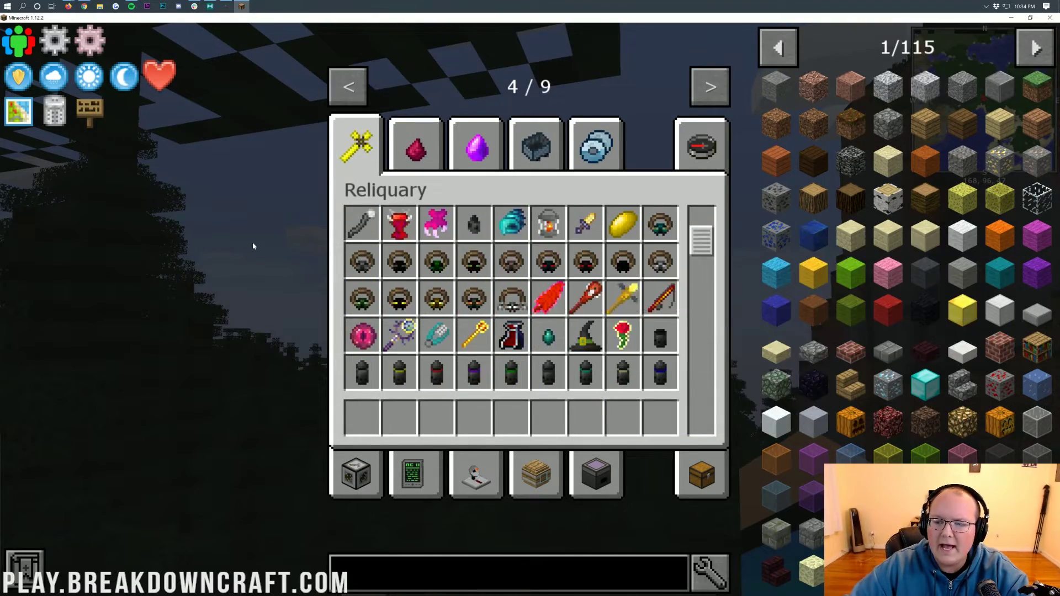
pyautogui.press('e')
pyautogui.press('e')
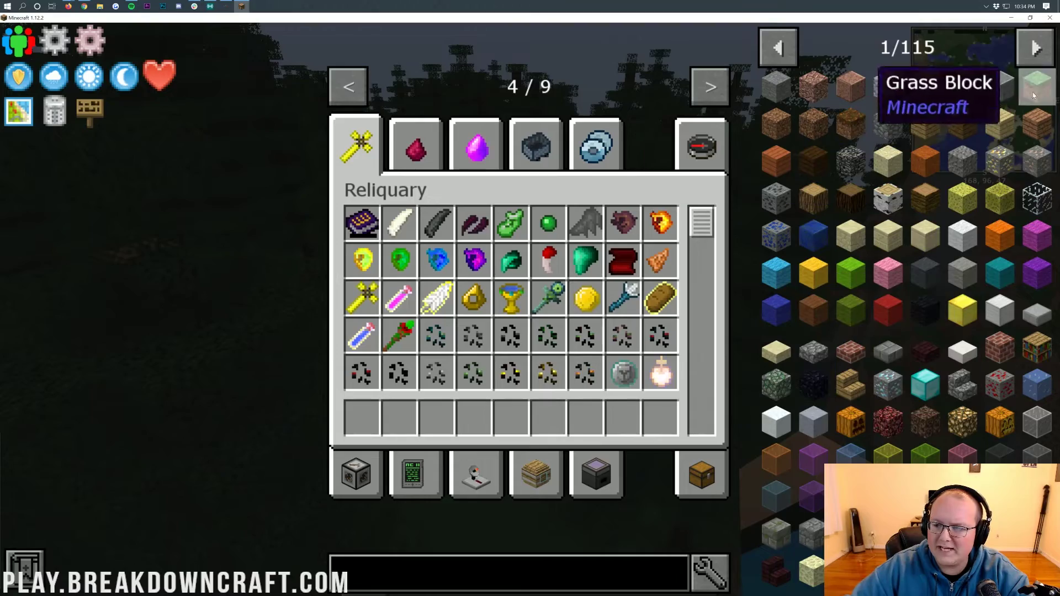
pyautogui.scroll(-2, 1035, 48)
pyautogui.scroll(-4, 1035, 48)
pyautogui.scroll(-3, 1035, 48)
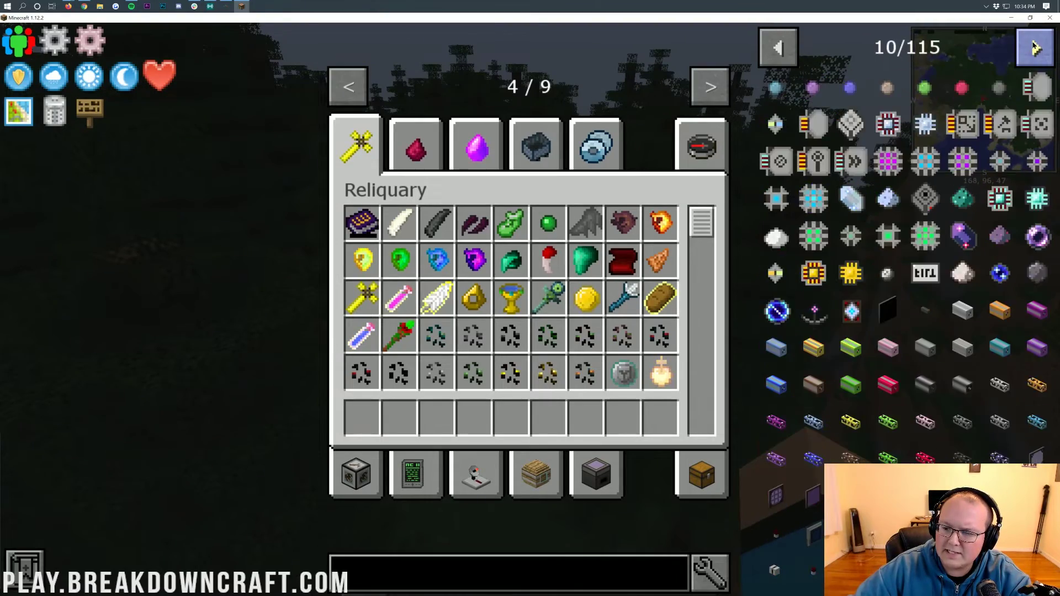
pyautogui.scroll(-2, 1035, 48)
pyautogui.scroll(-5, 1035, 48)
pyautogui.scroll(-3, 1035, 48)
pyautogui.scroll(-2, 1035, 48)
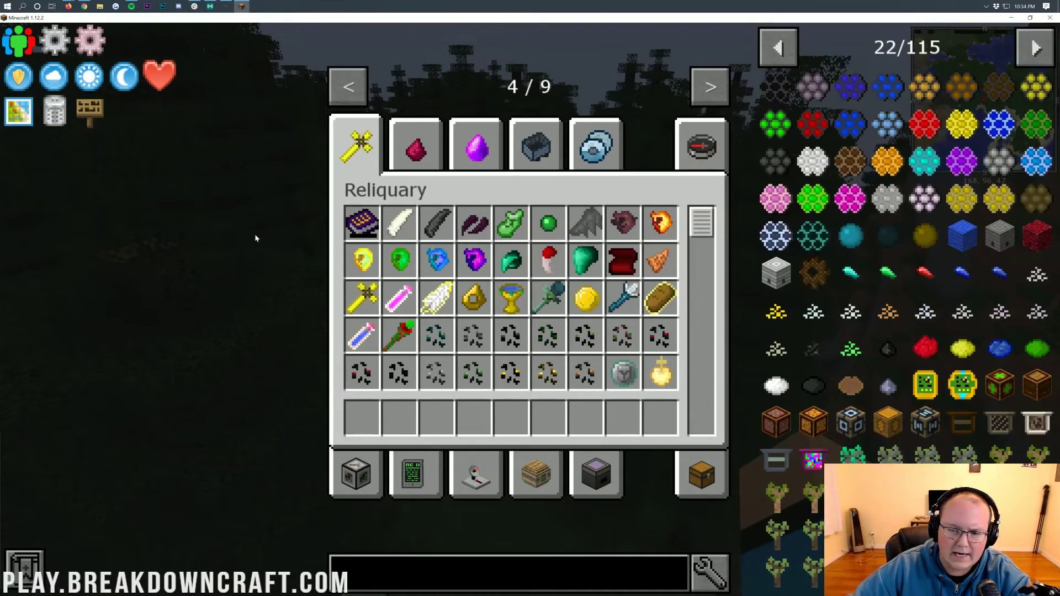
pyautogui.press('e')
# Fly over the spruce forest, bay, coast and island toward the lakes
pyautogui.press('w')
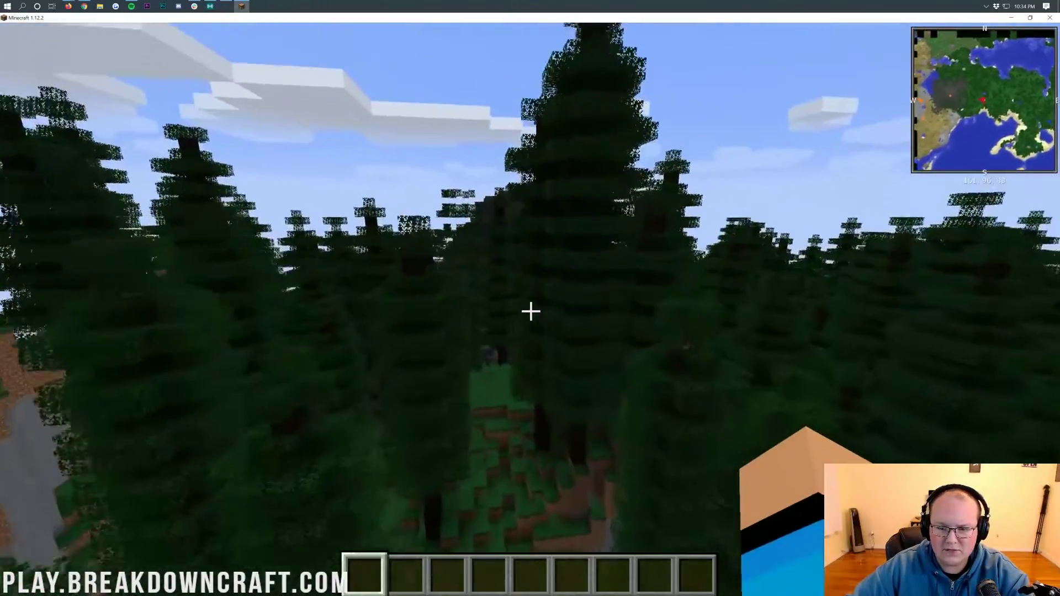
pyautogui.press('w')
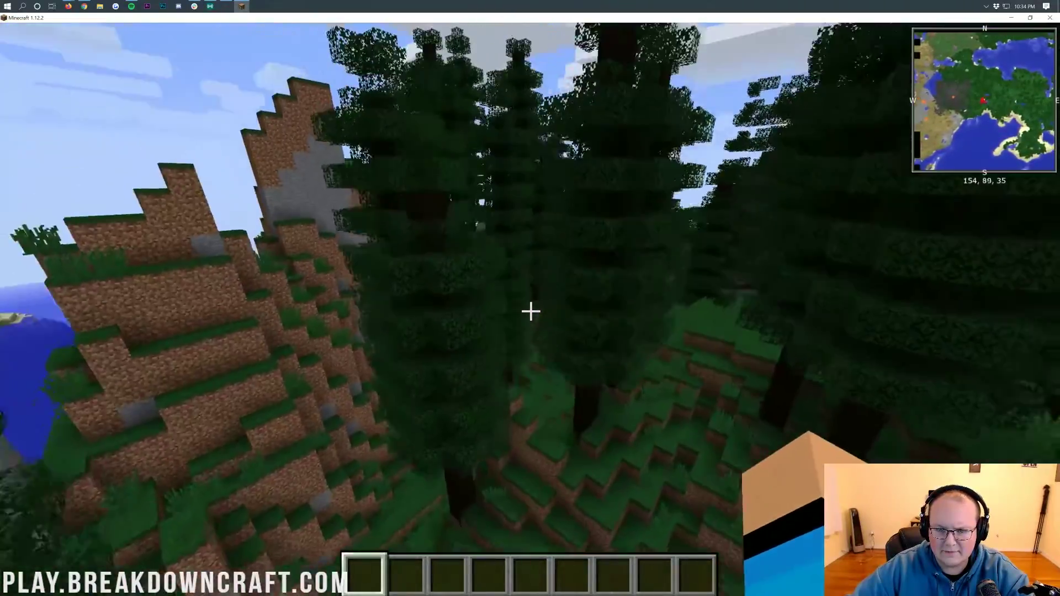
pyautogui.press('w')
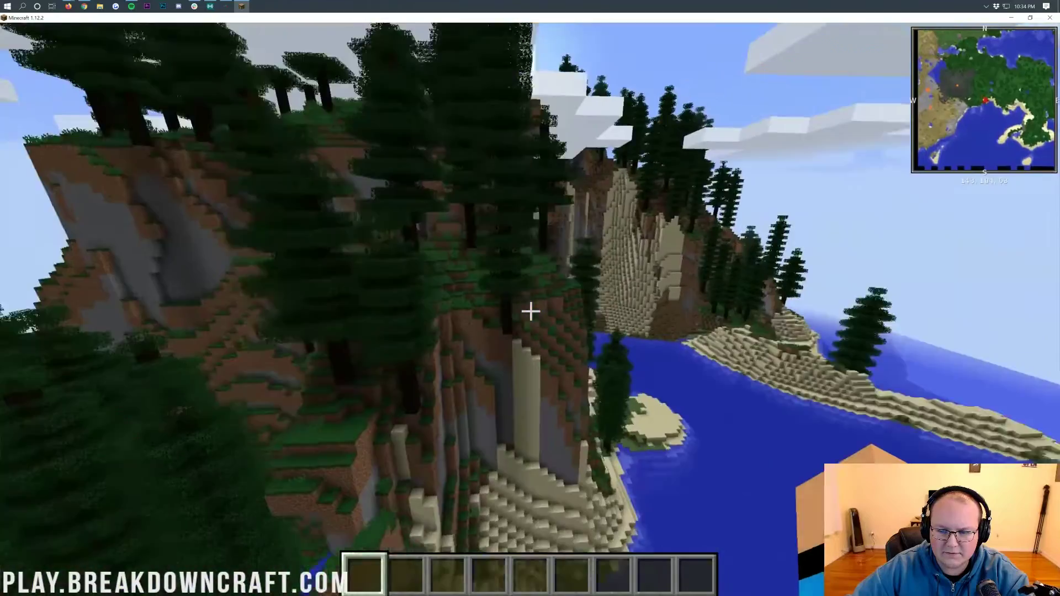
pyautogui.press('w')
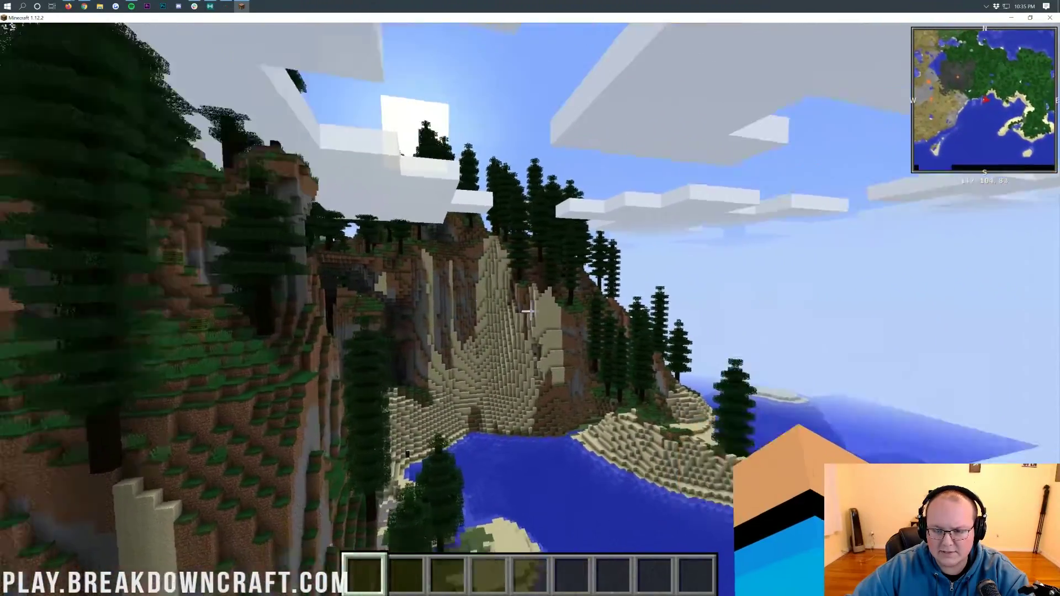
pyautogui.press('w')
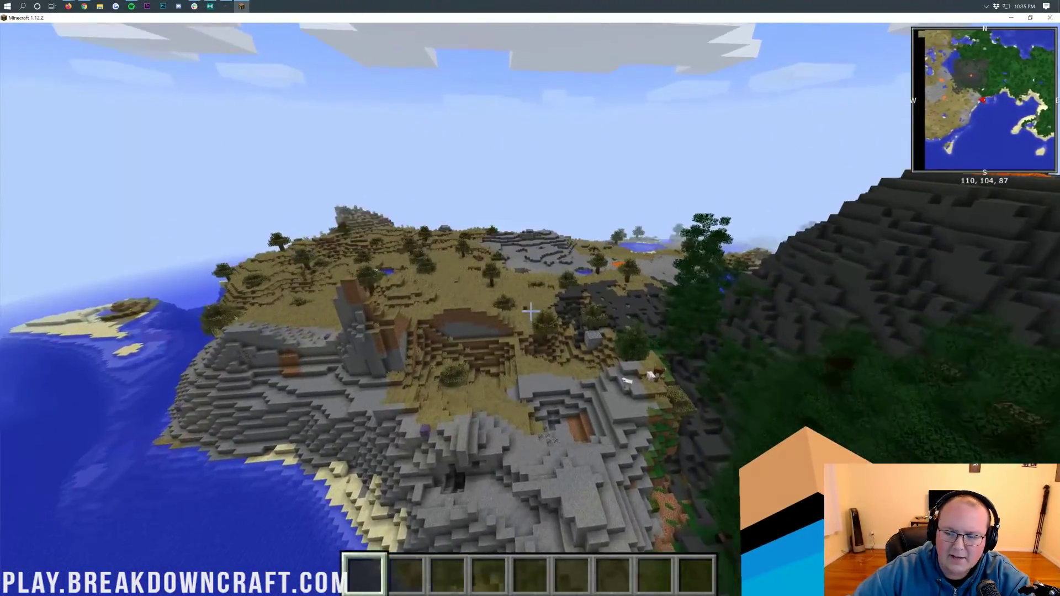
pyautogui.press('w')
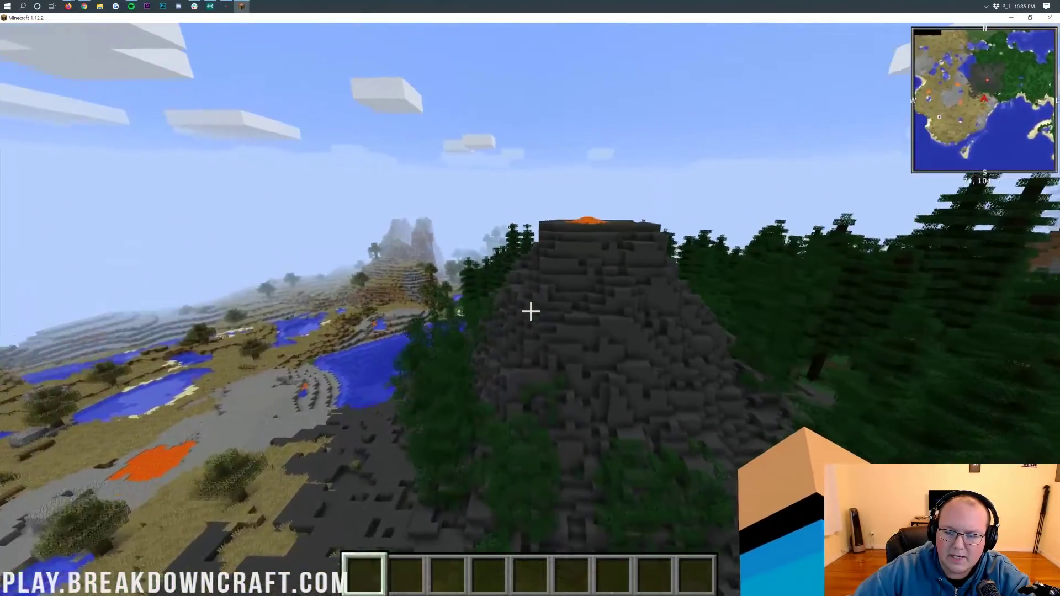
# Run /seed in chat to display the world seed
pyautogui.press('w')
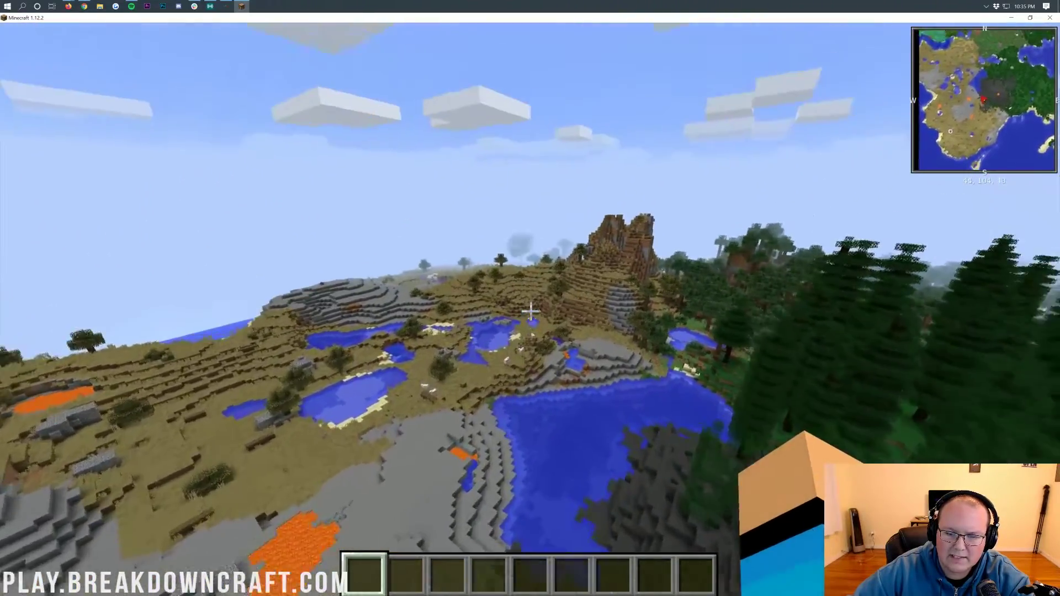
pyautogui.press('t')
pyautogui.press('Return')
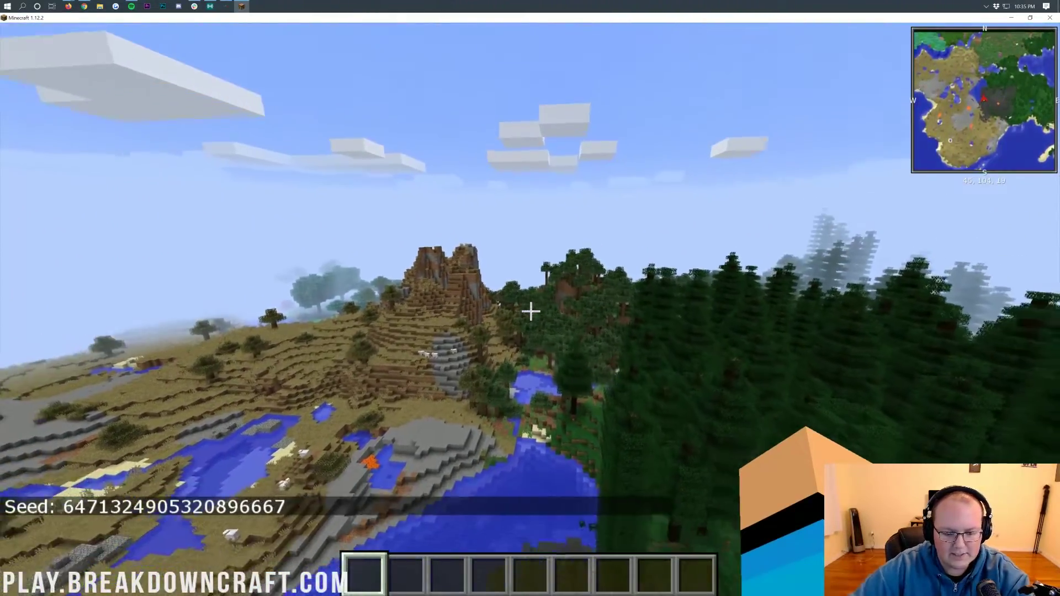
pyautogui.press('w')
# Fly over the mountain, then descend to the riverbank
pyautogui.press('w')
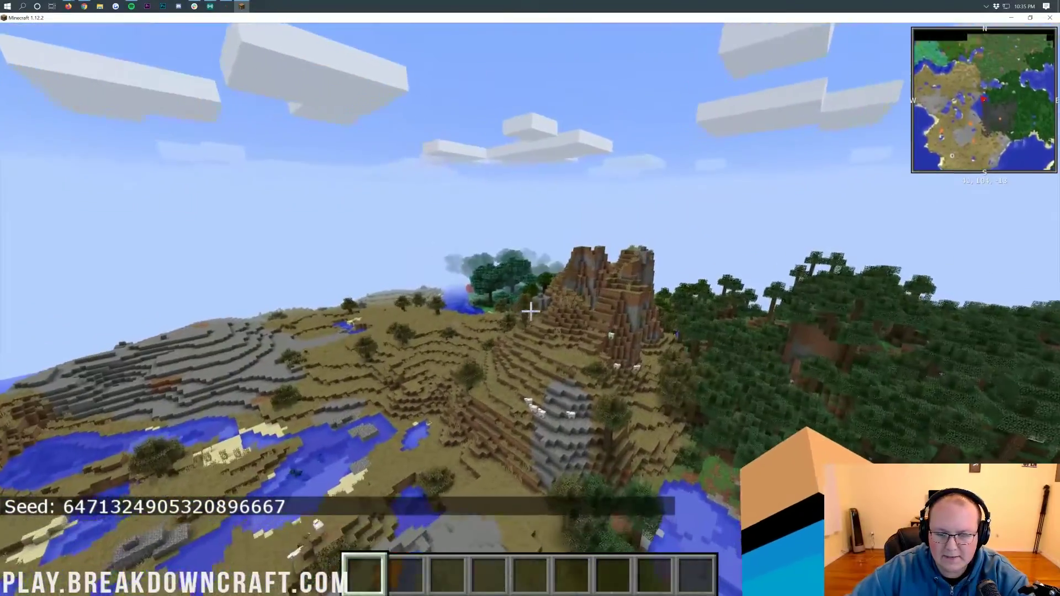
pyautogui.press('w')
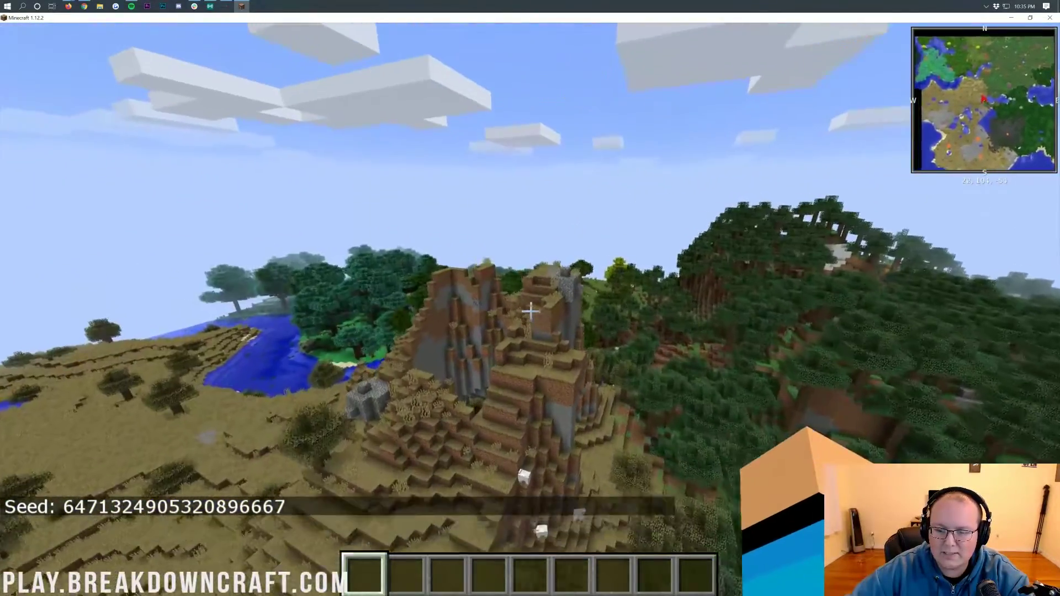
pyautogui.press('w')
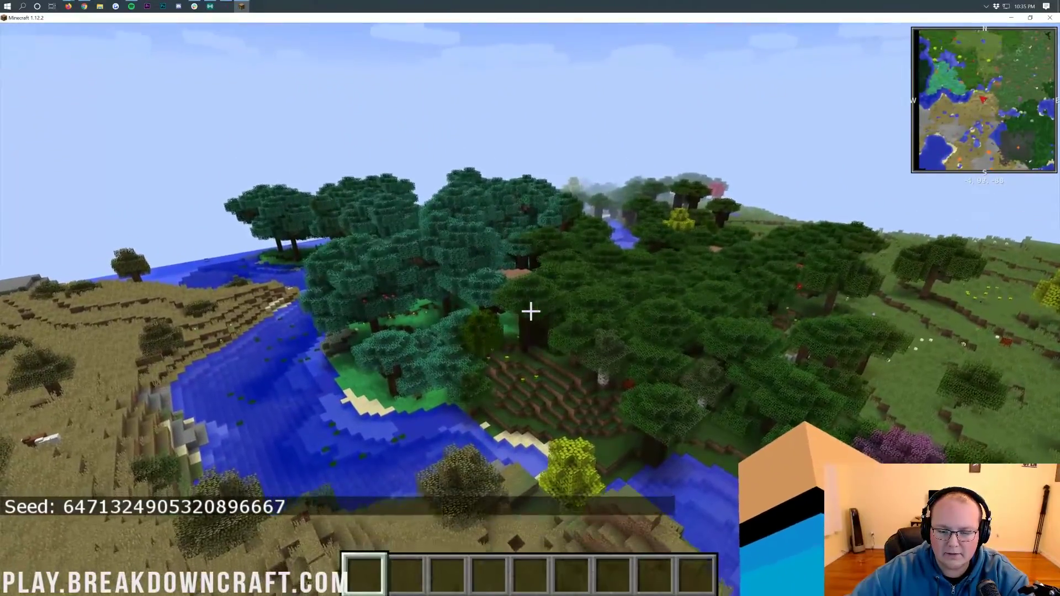
pyautogui.press('shift')
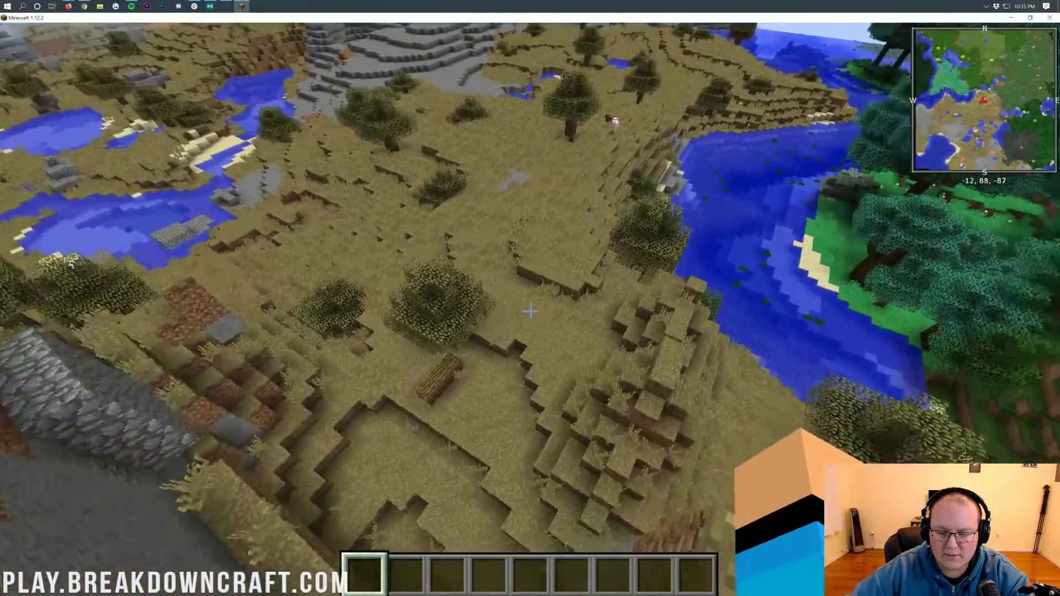
pyautogui.press('space')
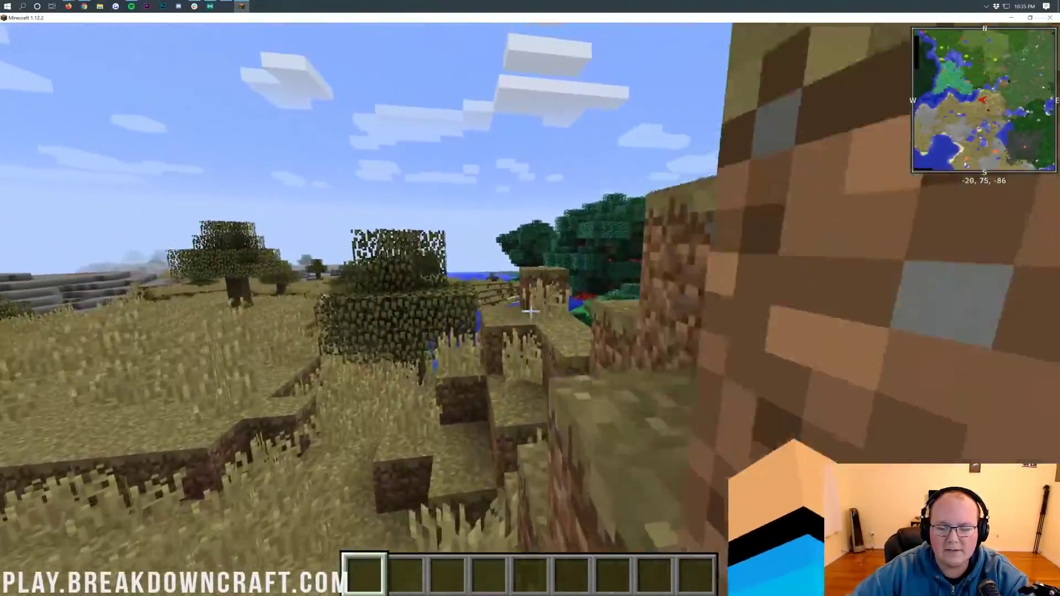
pyautogui.press('shift')
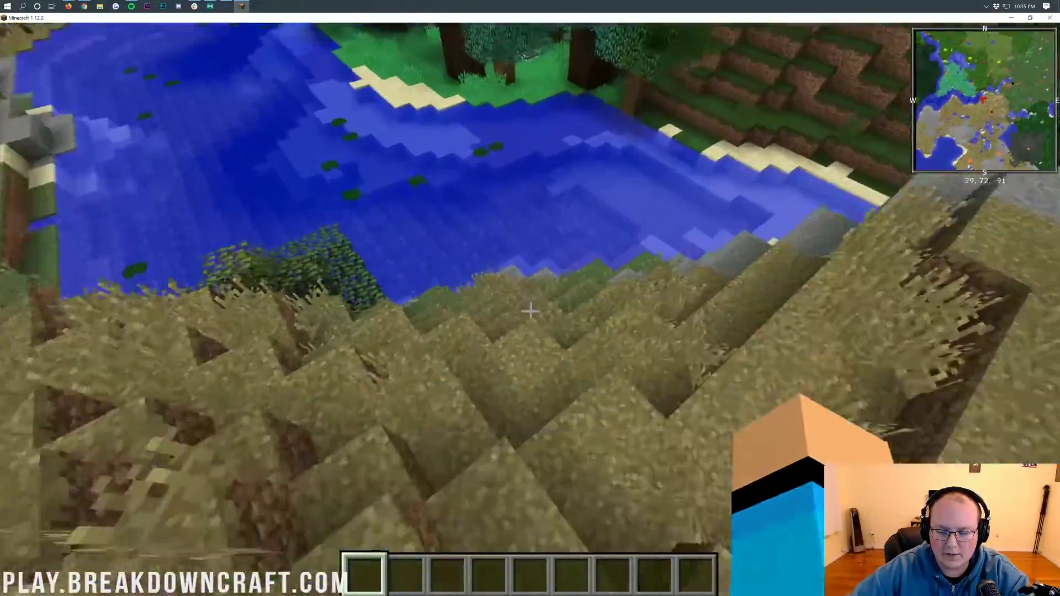
# Swim across the river and walk ashore into the forest
pyautogui.press('w')
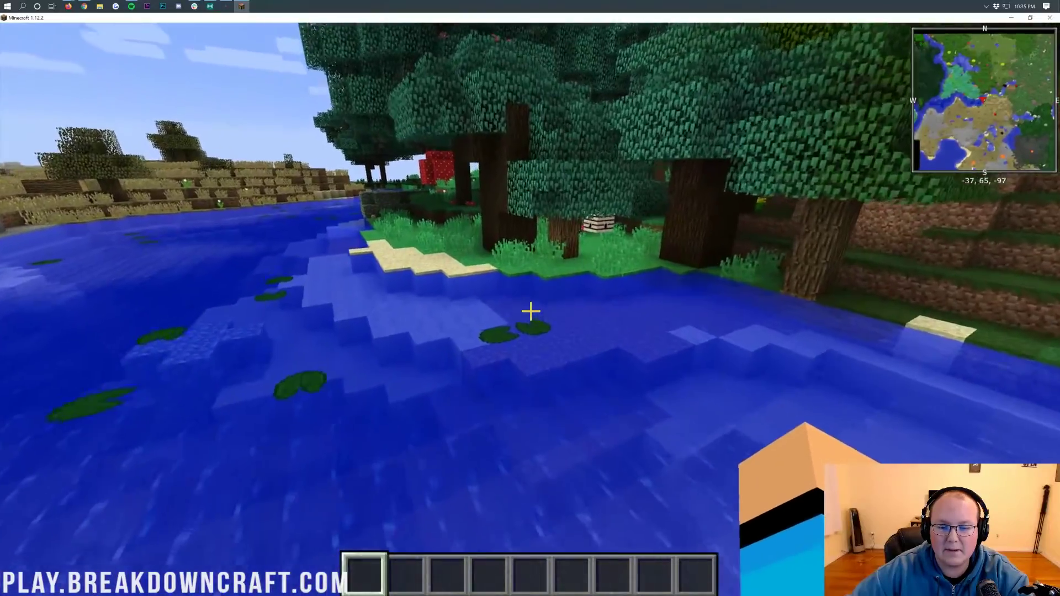
pyautogui.press('shift')
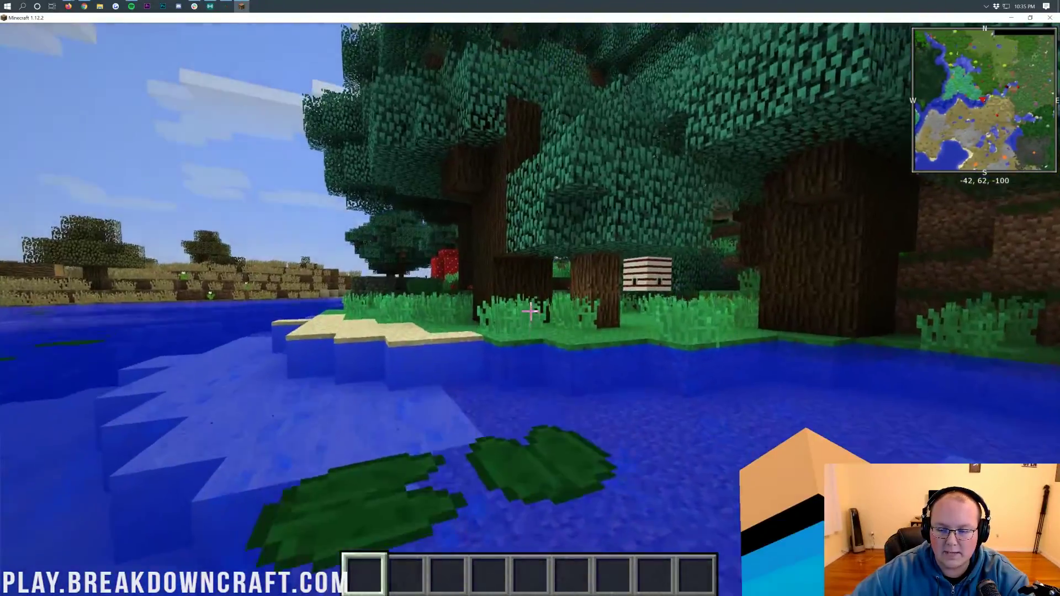
pyautogui.press('w')
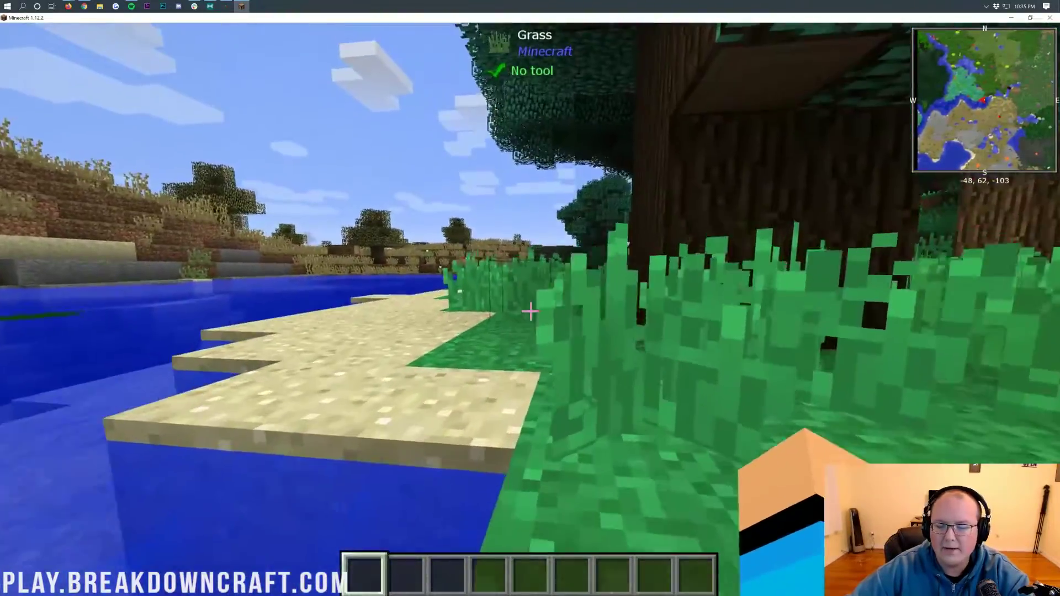
pyautogui.press('w')
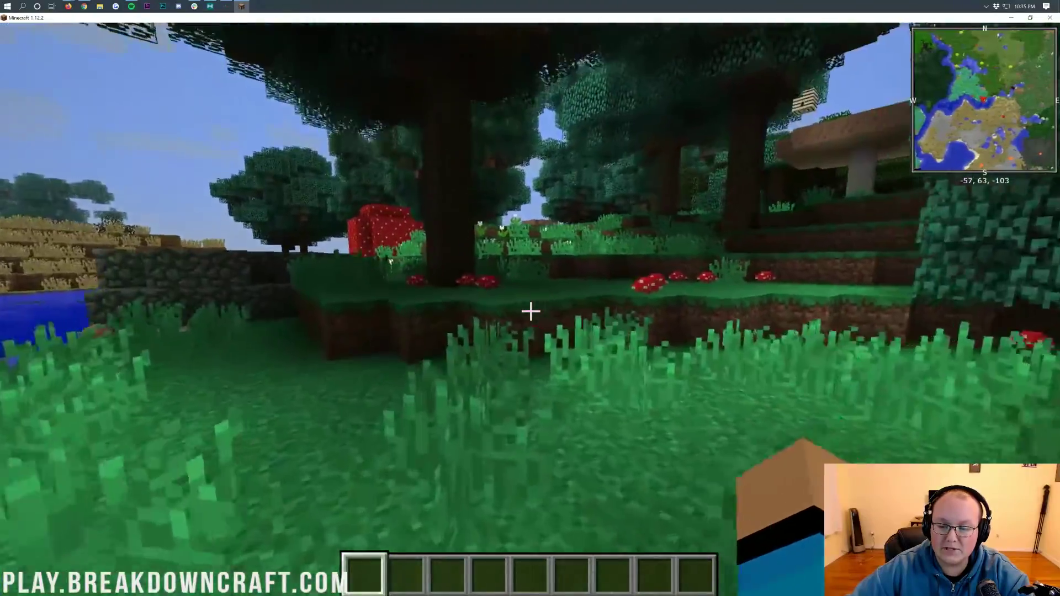
pyautogui.press('w')
pyautogui.press('w')
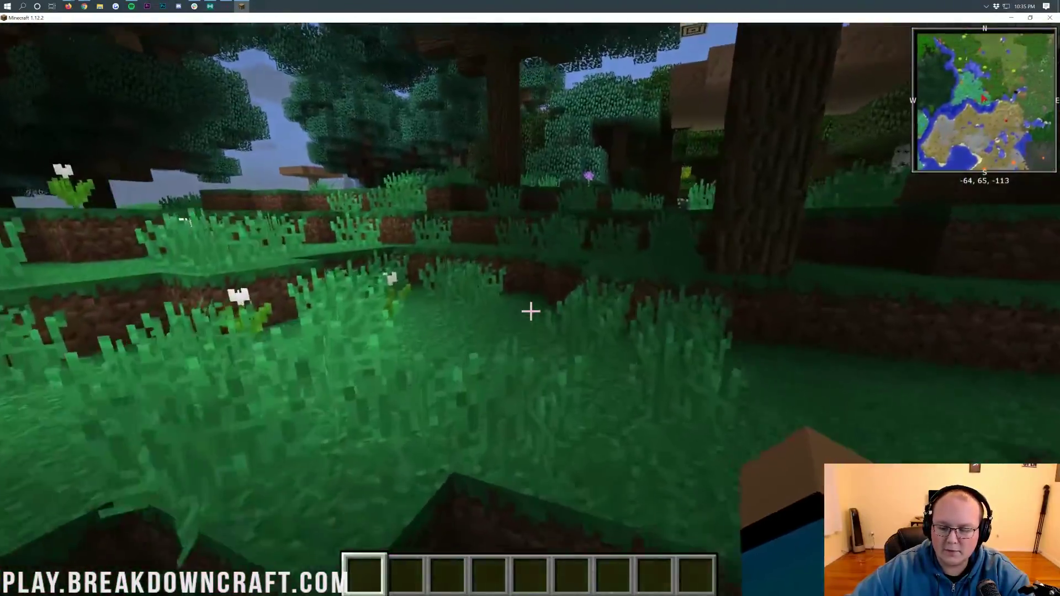
# Jump up a block and walk through the forest toward the pond
pyautogui.press('space')
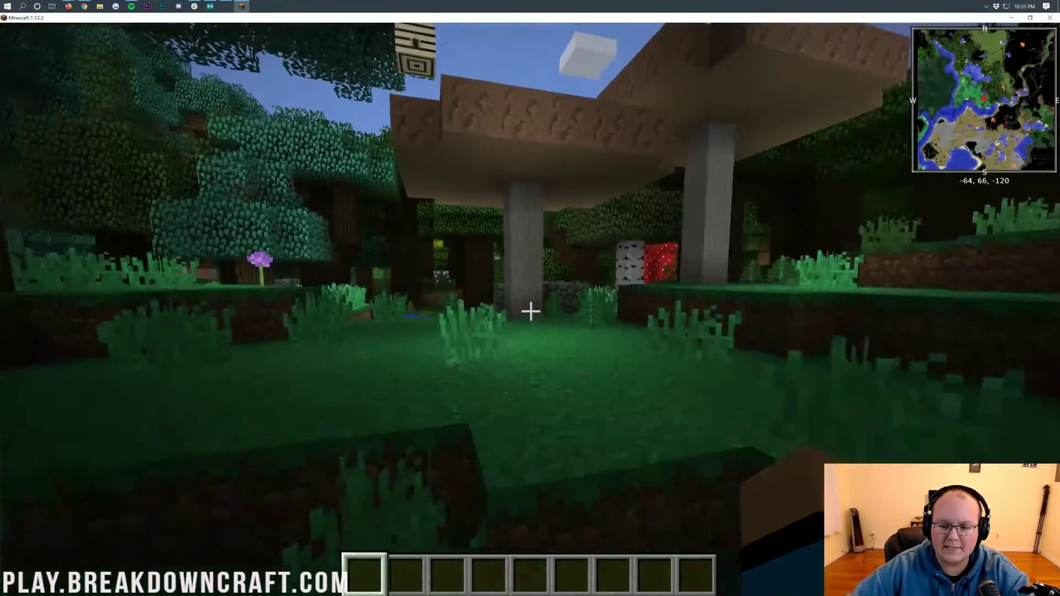
pyautogui.press('w')
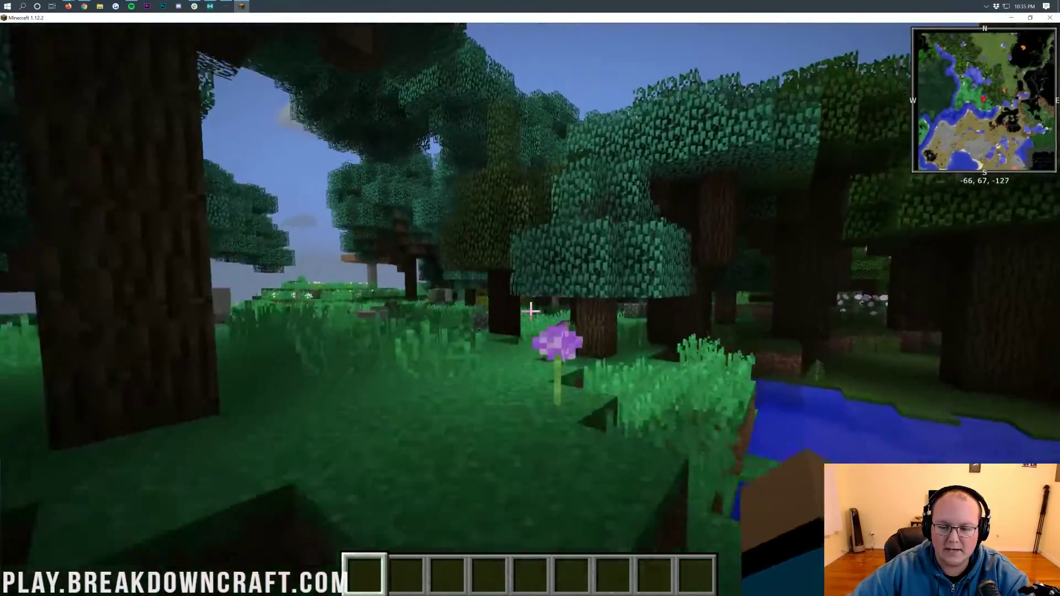
pyautogui.press('w')
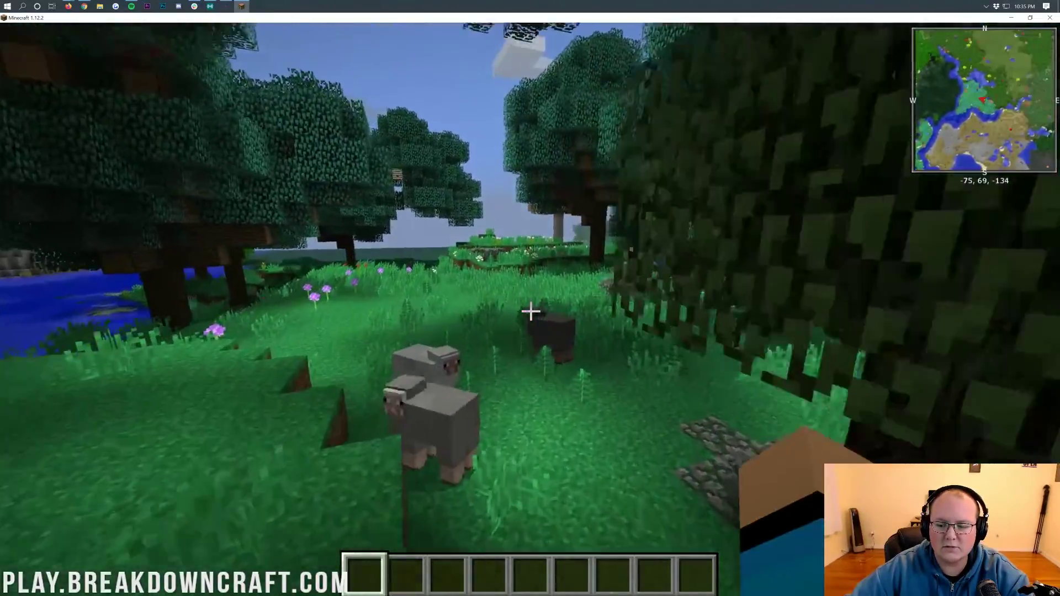
pyautogui.press('w')
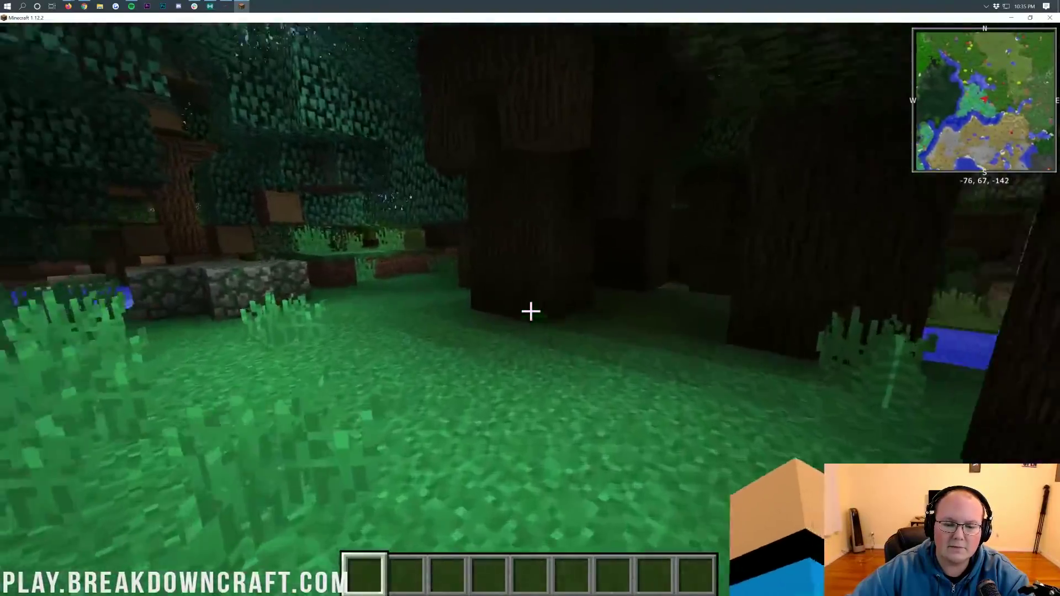
pyautogui.press('w')
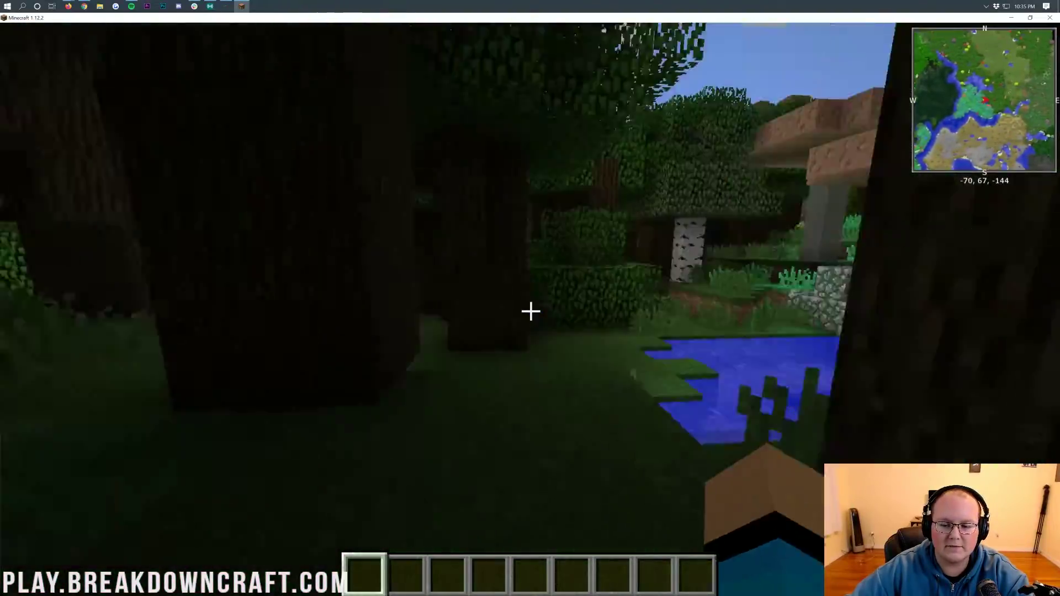
pyautogui.press('w')
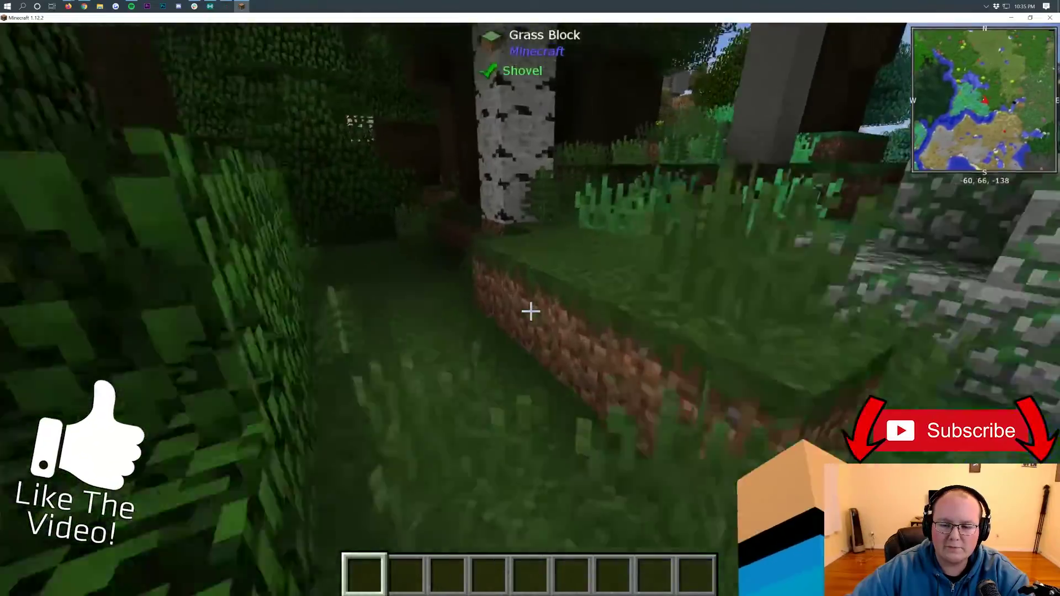
# Walk downhill past the sugar maples, then bring up the creative item list
pyautogui.press('w')
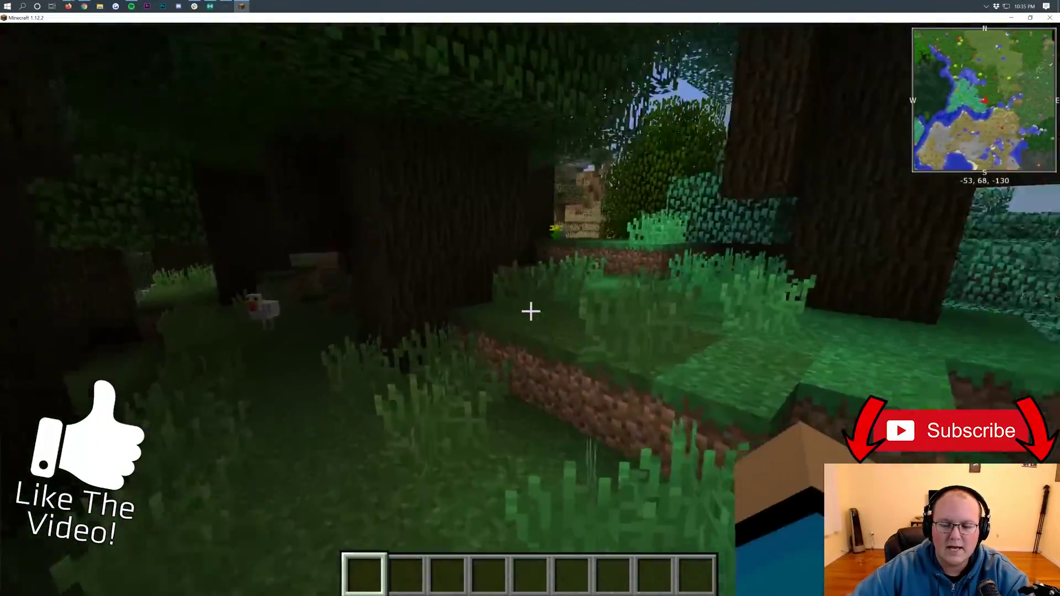
pyautogui.press('w')
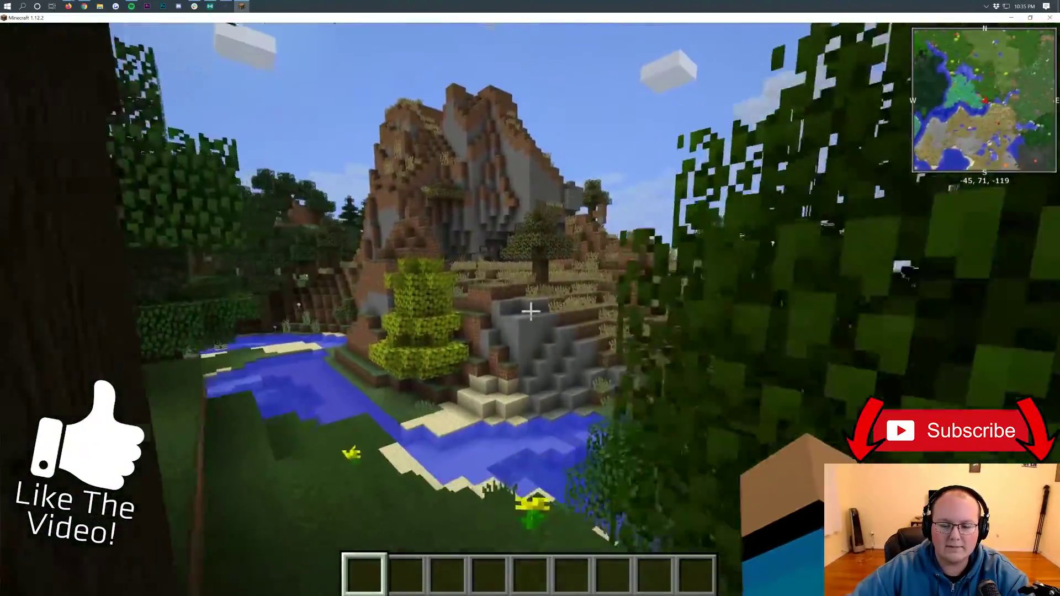
pyautogui.press('w')
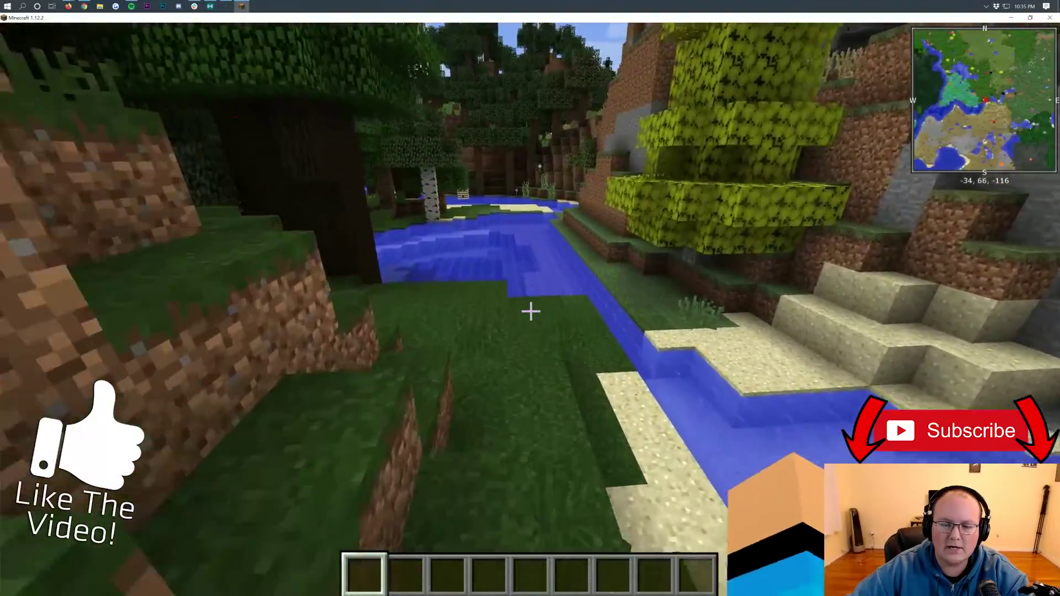
pyautogui.press('w')
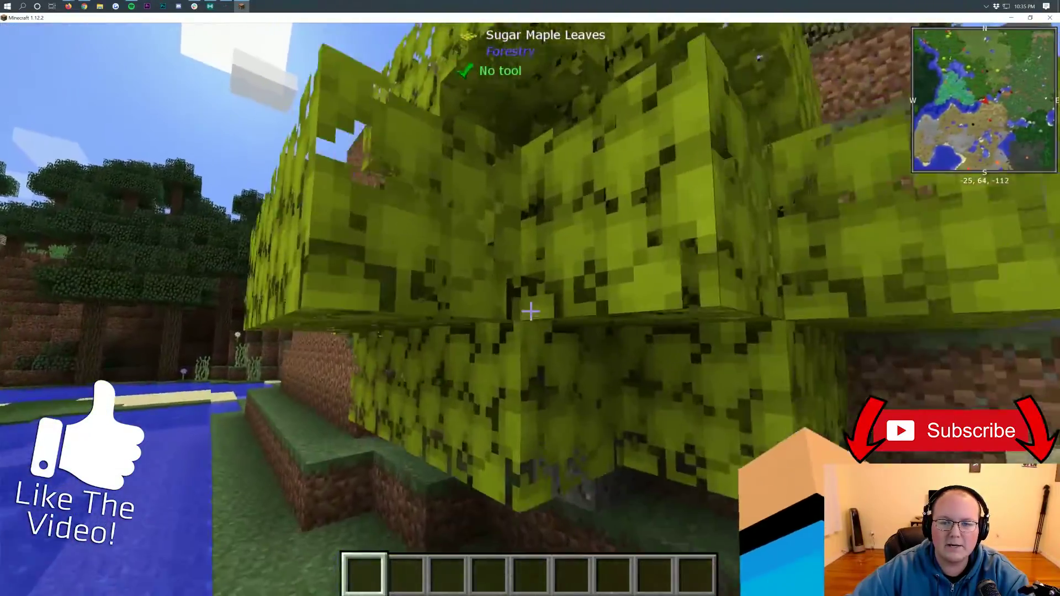
pyautogui.press('w')
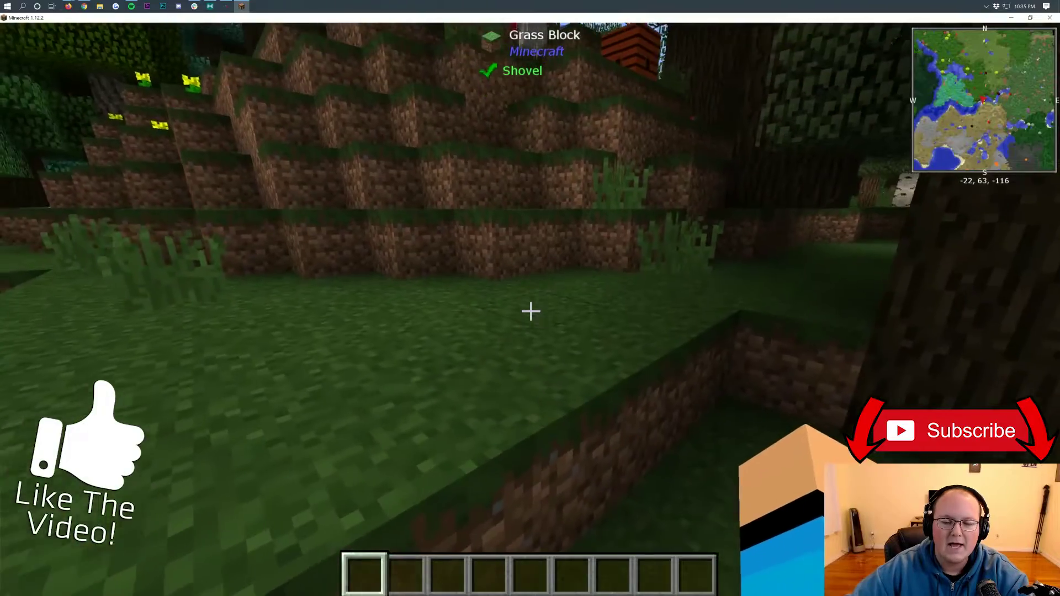
pyautogui.press('e')
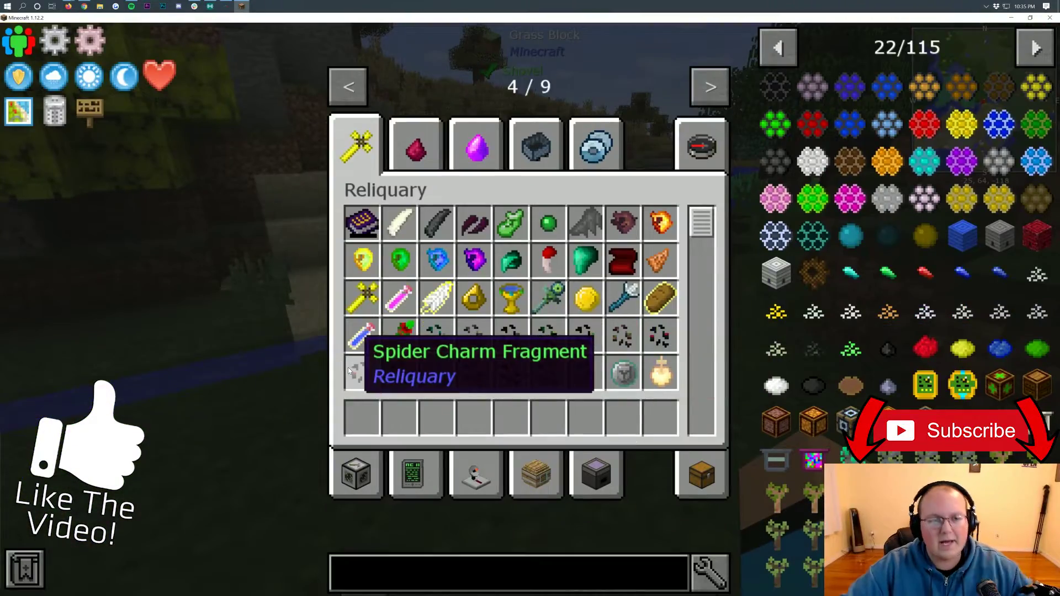